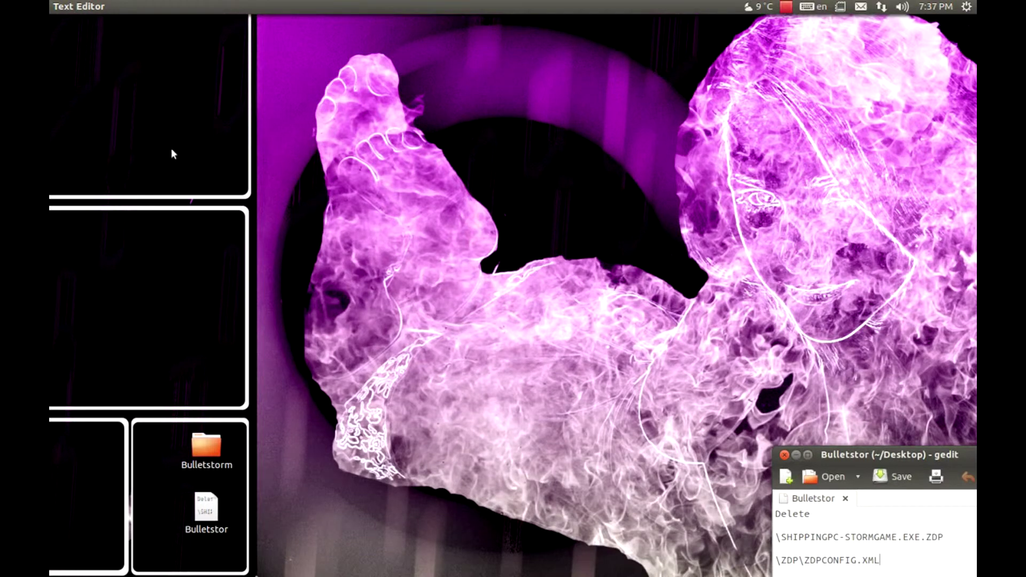
Launch Google Chrome from the Unity launcher on the playonlinux.com home page.
click(69, 107)
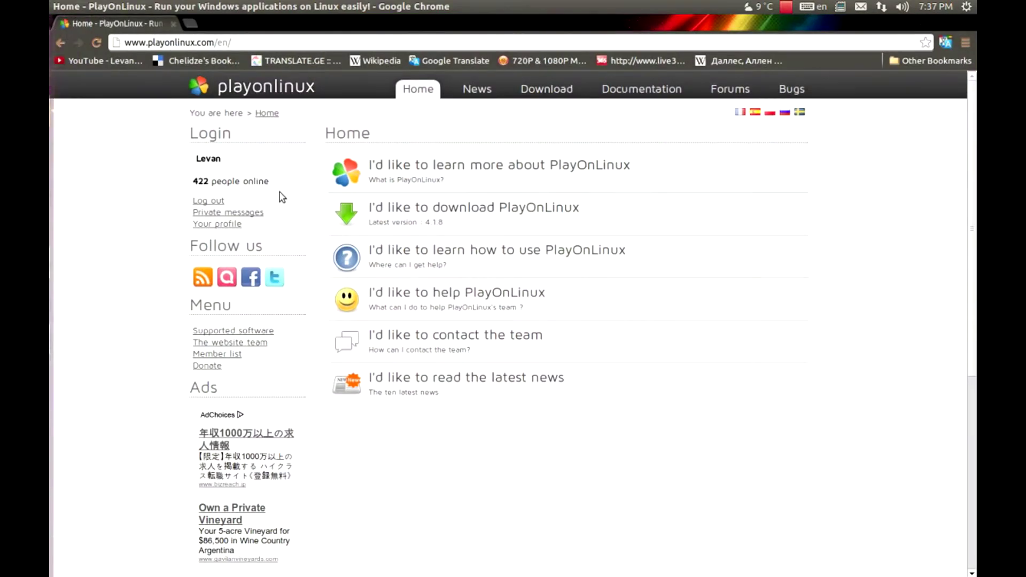
Show the Ubuntu apt-get install commands on the PlayOnLinux Downloads page and open a terminal.
click(534, 88)
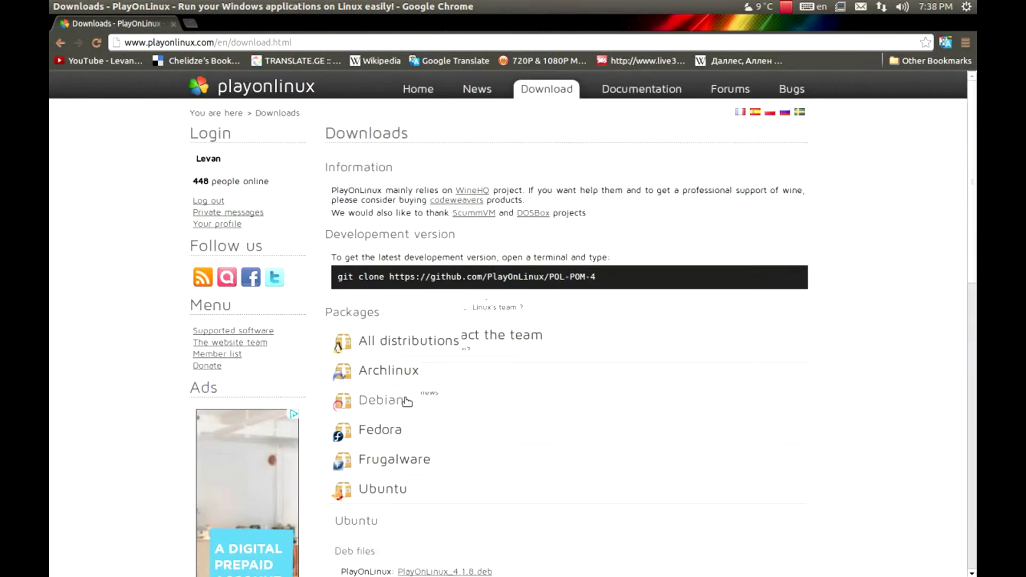
scroll(408, 401, down, 6)
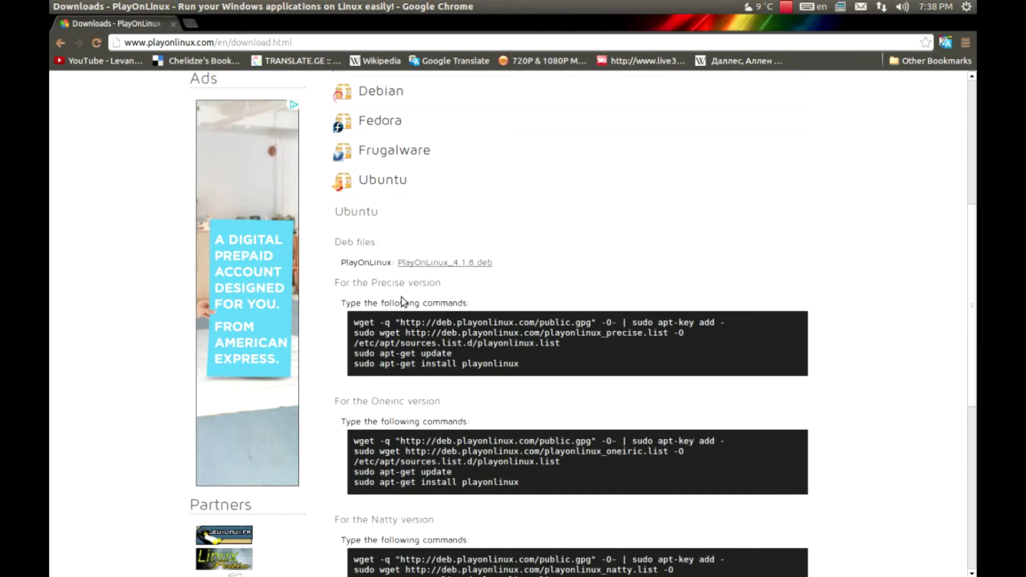
key(ctrl+alt+t)
mouse_move(114, 5)
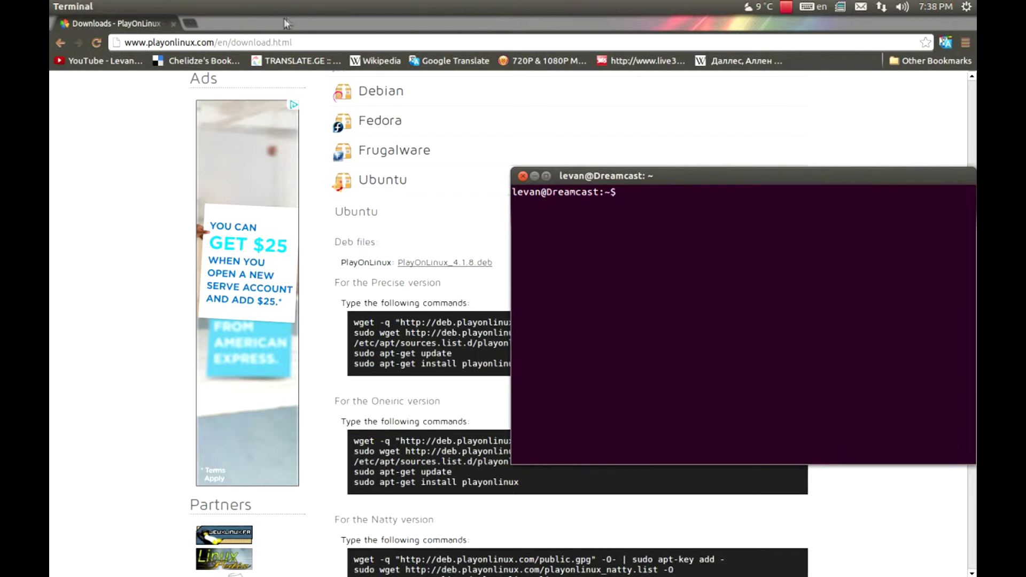
Minimize Chrome and start PlayOnLinux by running the playonlinux command in the terminal.
click(197, 18)
click(69, 9)
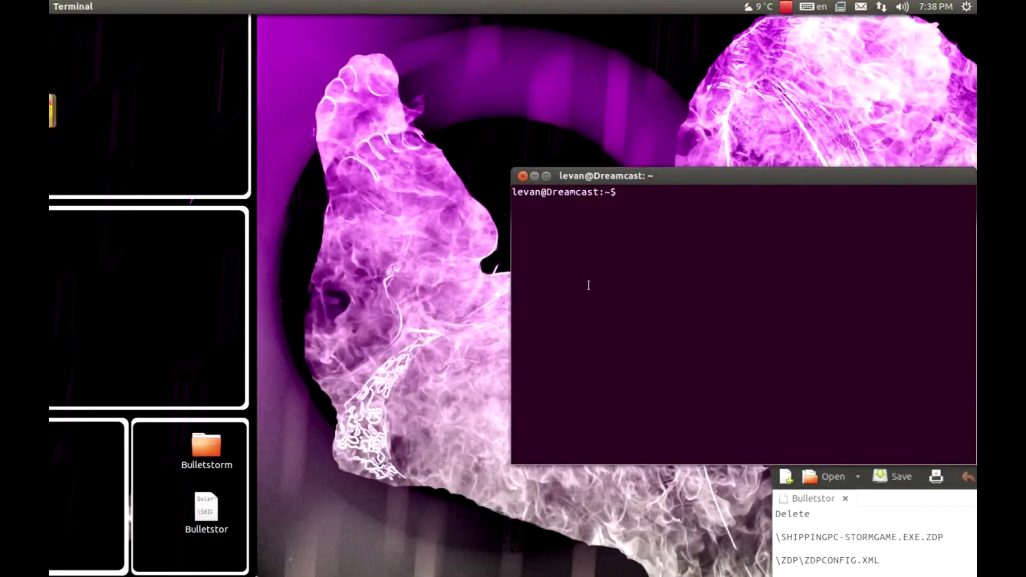
text(playonlinux)
key(Return)
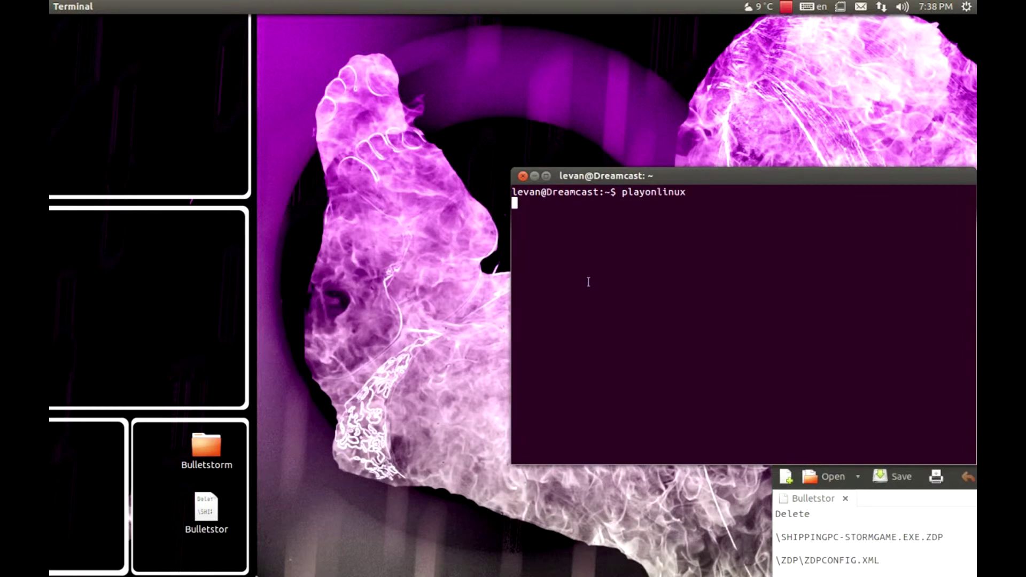
click(534, 176)
mouse_move(63, 346)
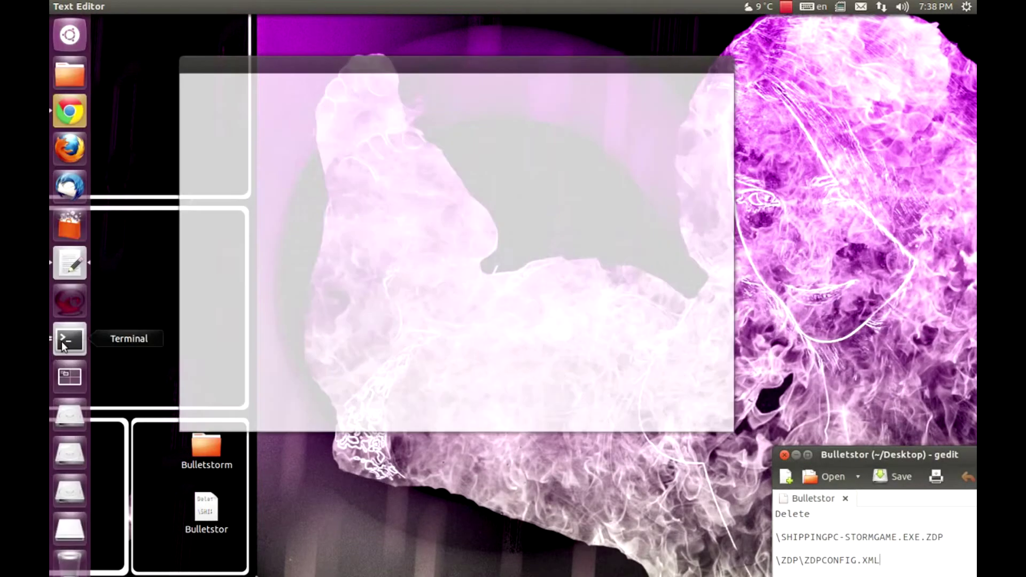
Install Wine 1.5.17 (x86) from Tools > Manage Wine versions, then close the manager.
drag(388, 58, 389, 80)
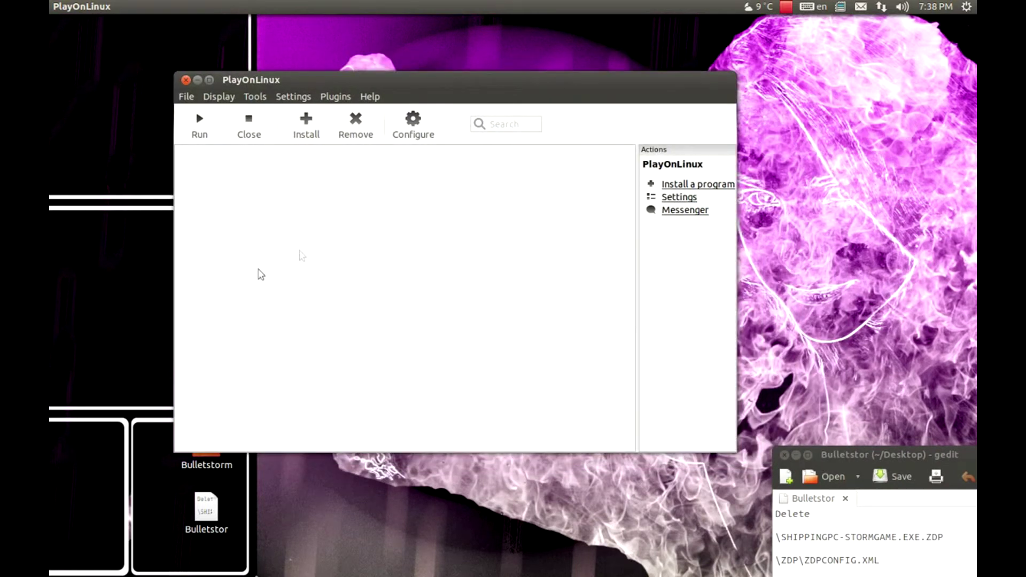
click(310, 99)
click(289, 111)
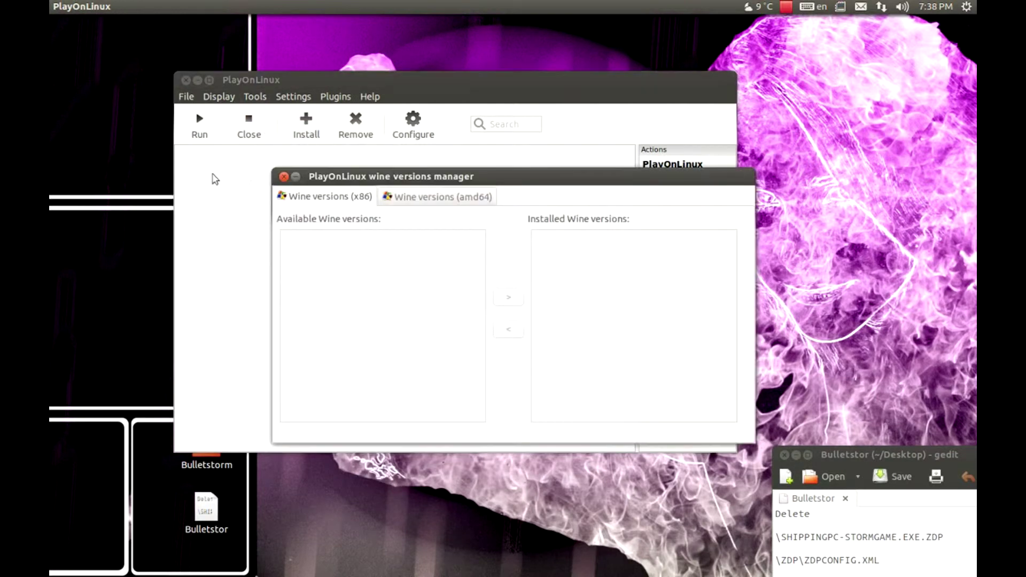
drag(357, 177, 473, 162)
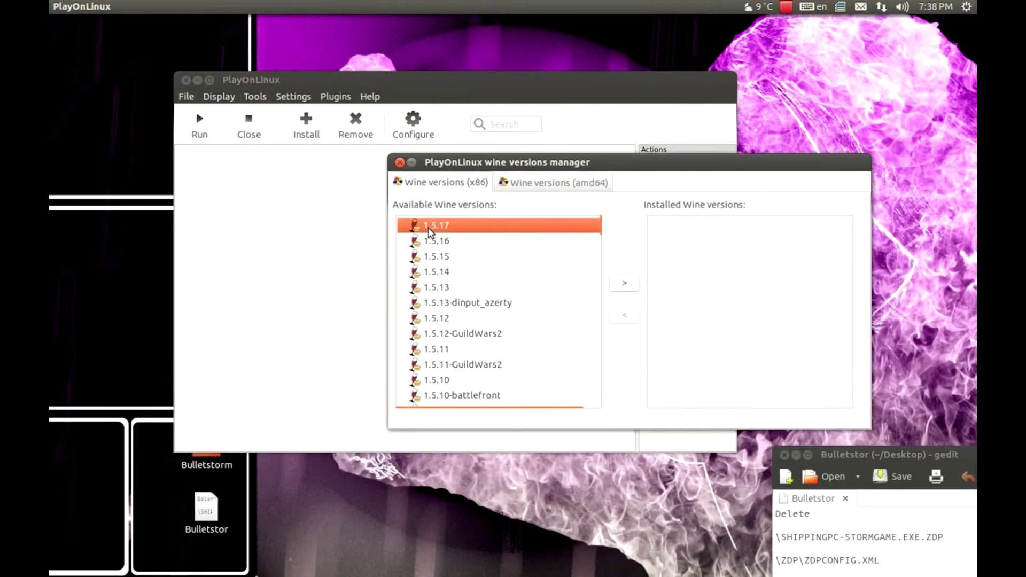
double_click(540, 230)
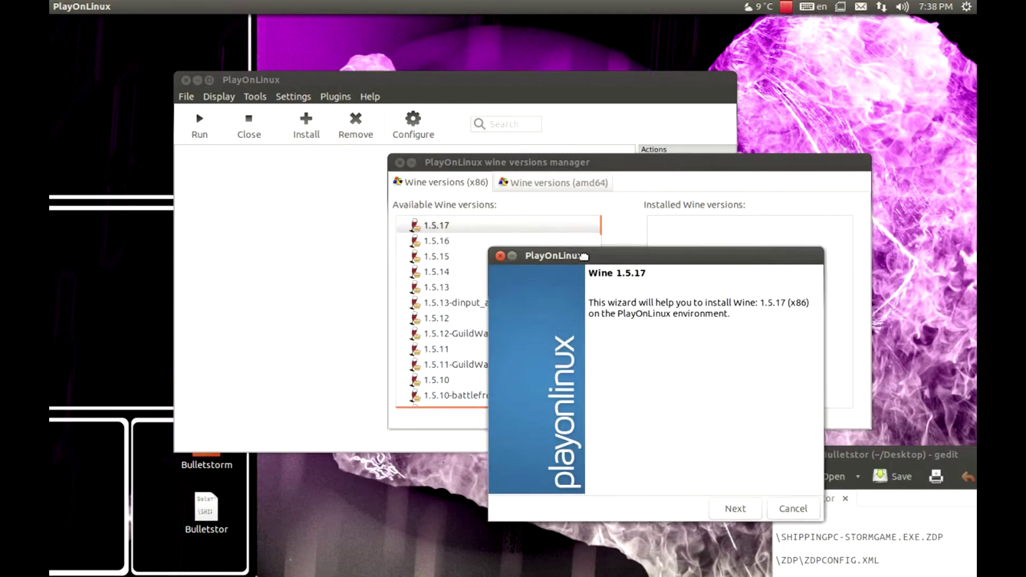
drag(496, 160, 365, 117)
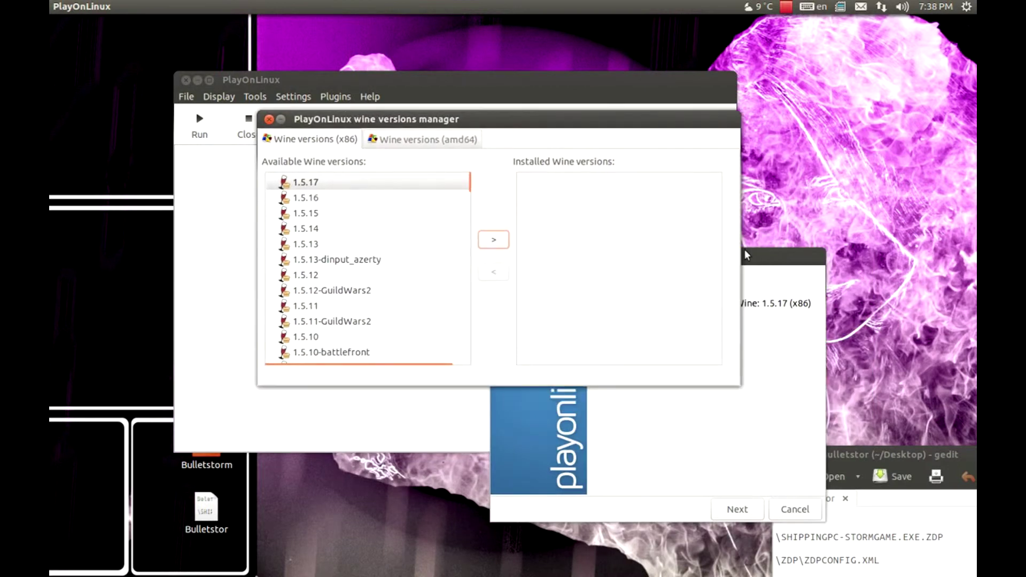
click(693, 262)
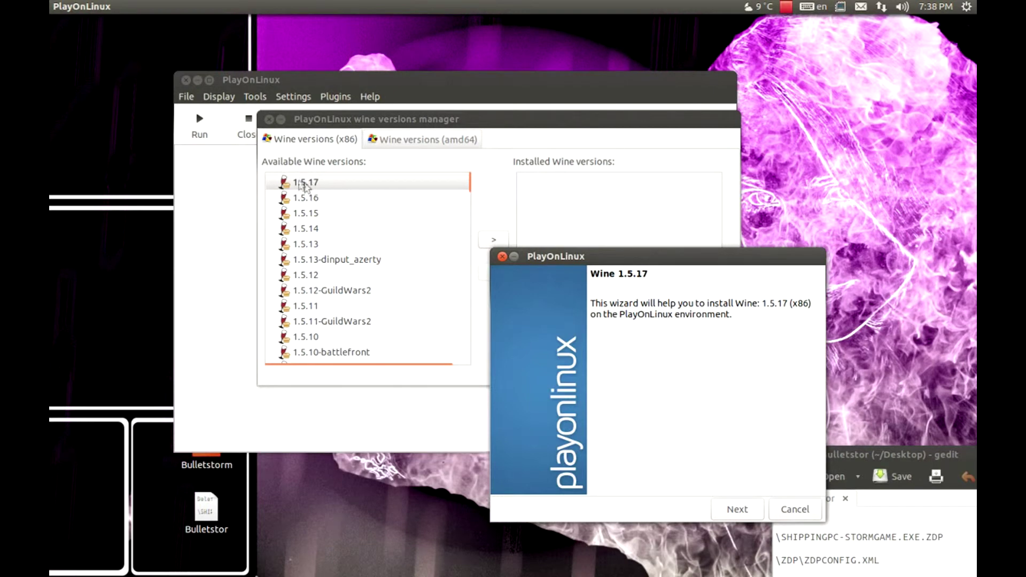
click(728, 510)
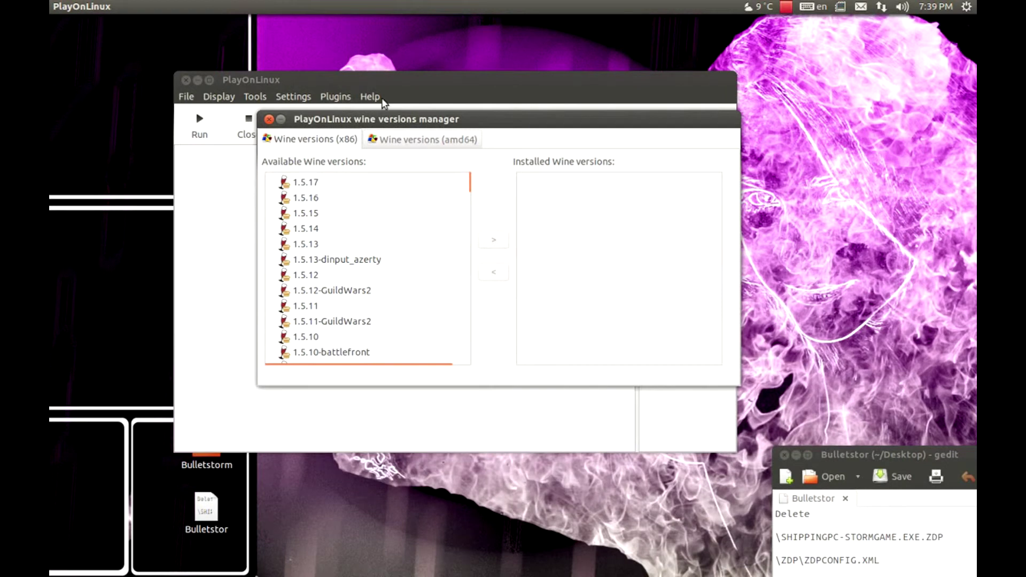
drag(388, 124, 464, 156)
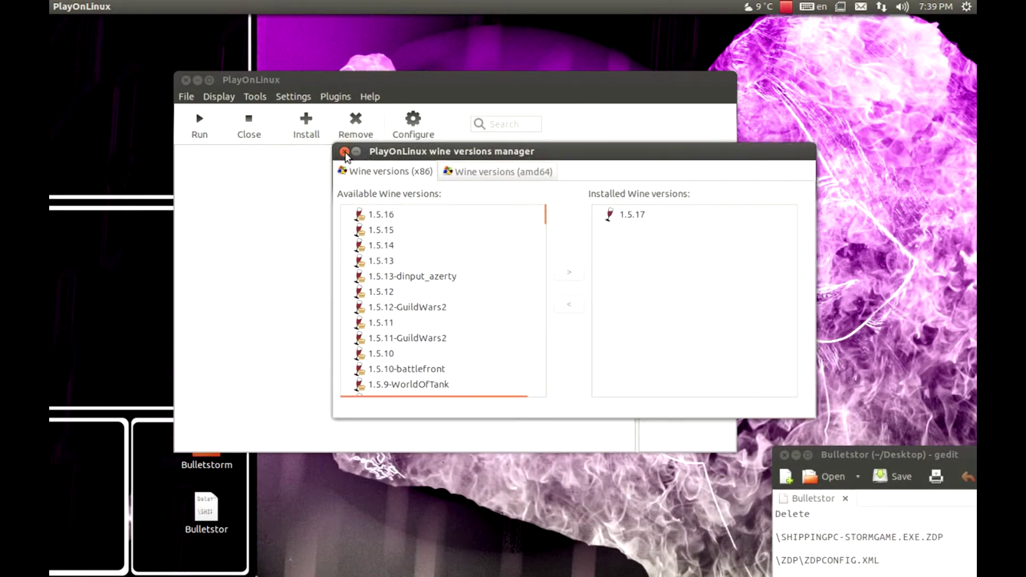
click(345, 153)
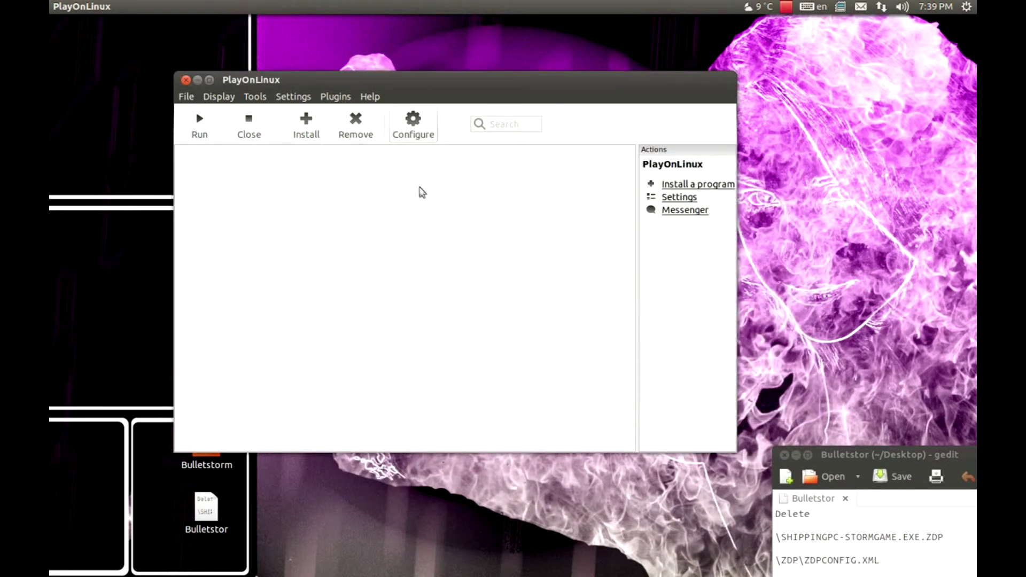
Create a 32-bit virtual drive named Bulletstorm on Wine 1.5.17 and select it.
click(413, 125)
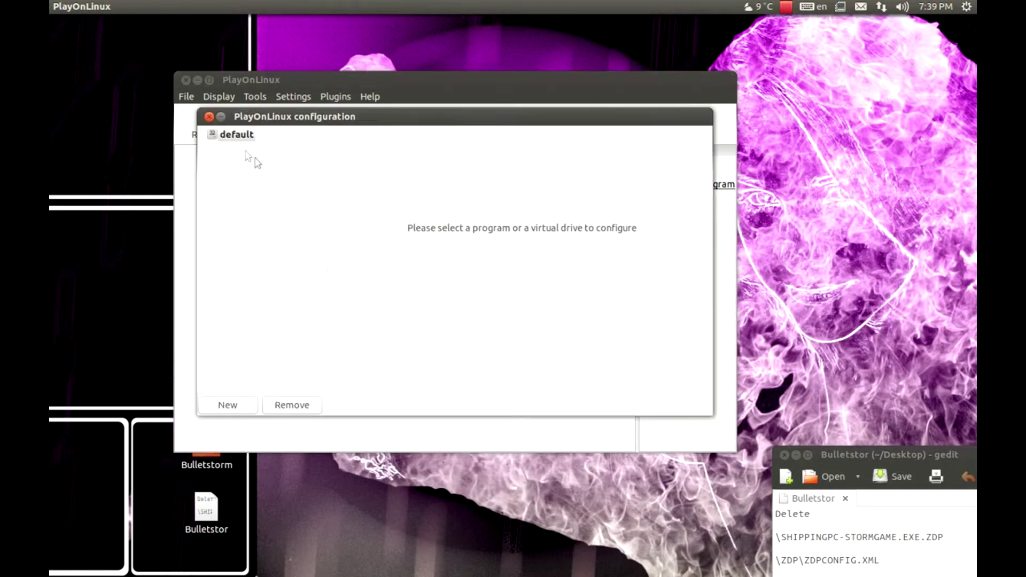
click(228, 408)
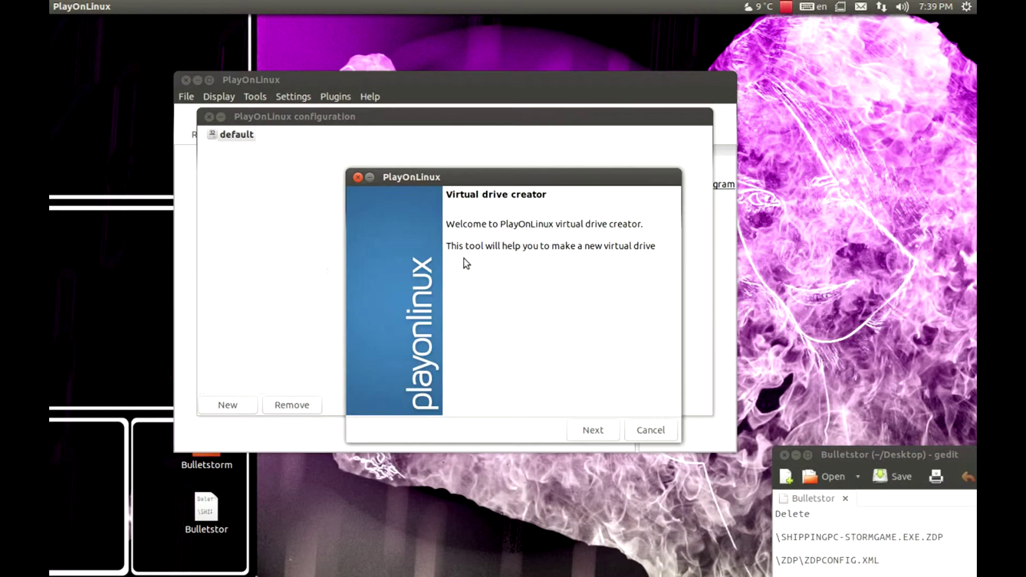
click(594, 427)
double_click(395, 259)
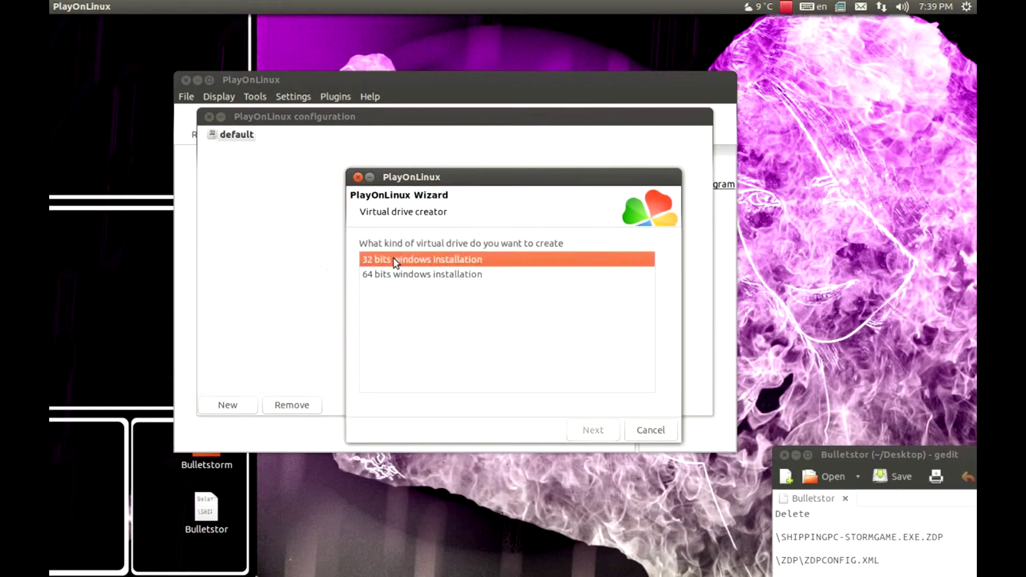
double_click(384, 283)
text(Bl)
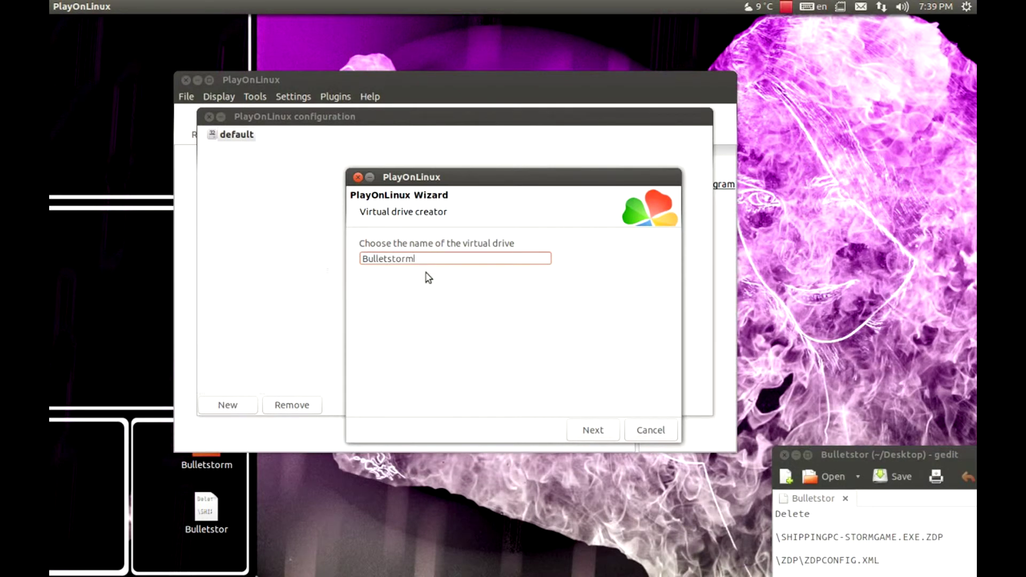
click(588, 430)
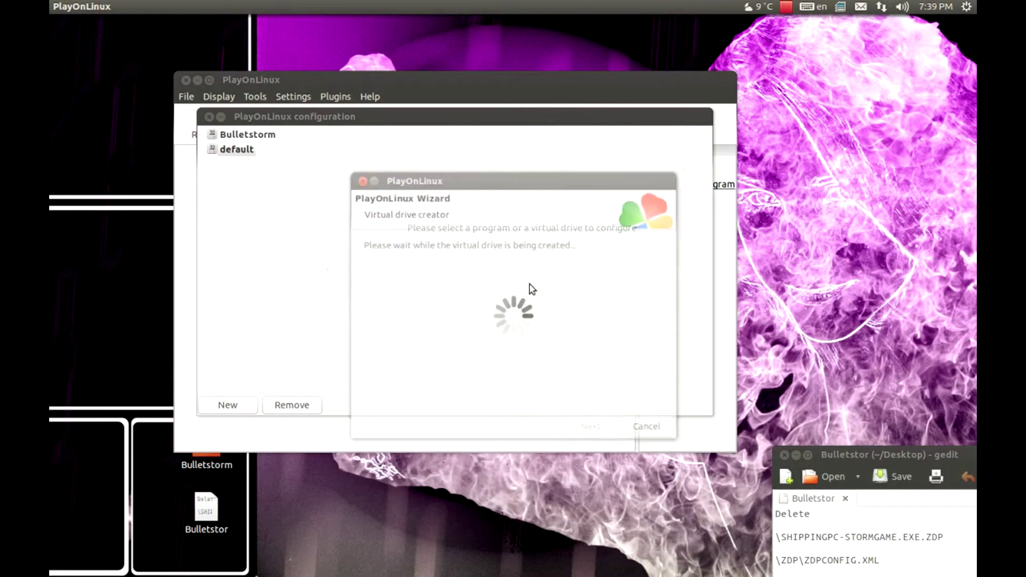
click(230, 135)
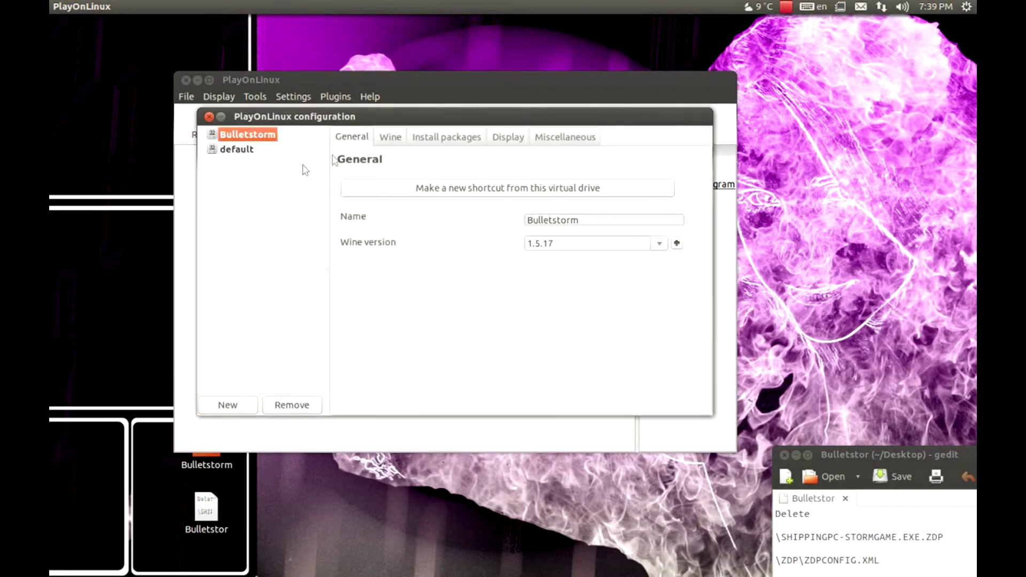
Open Wine configuration's Graphics settings for the Bulletstorm drive.
click(386, 140)
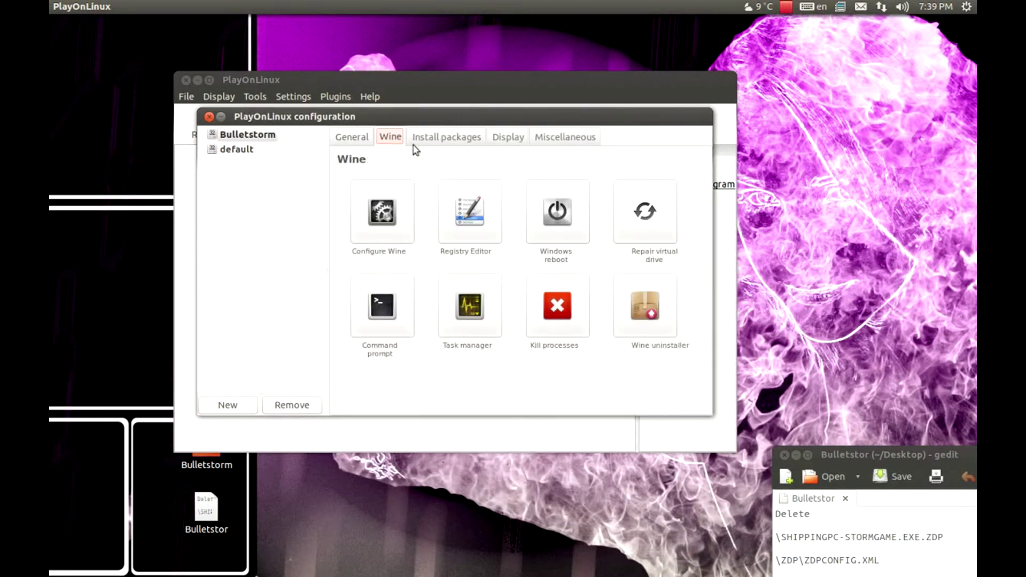
click(392, 215)
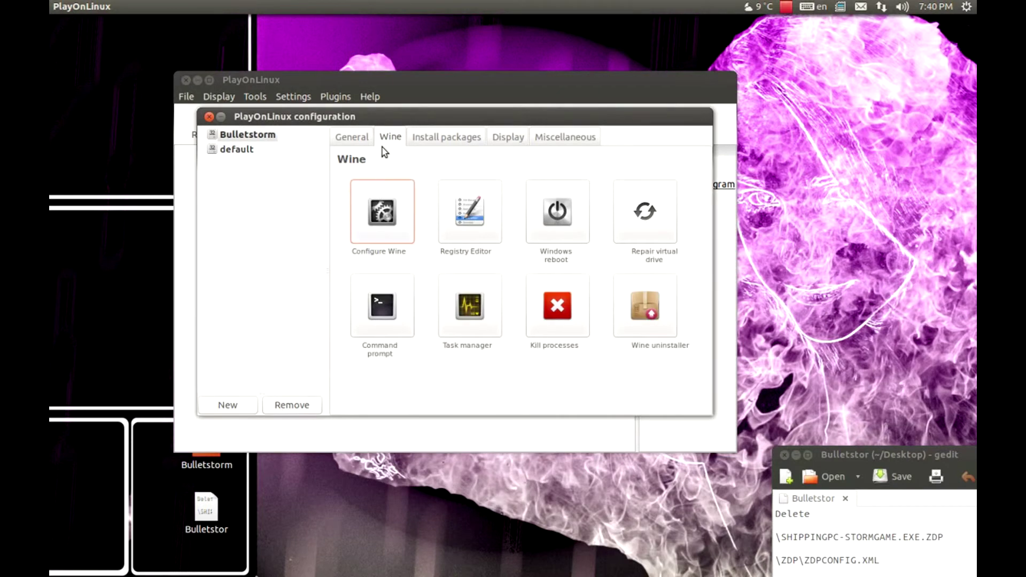
drag(168, 23, 334, 133)
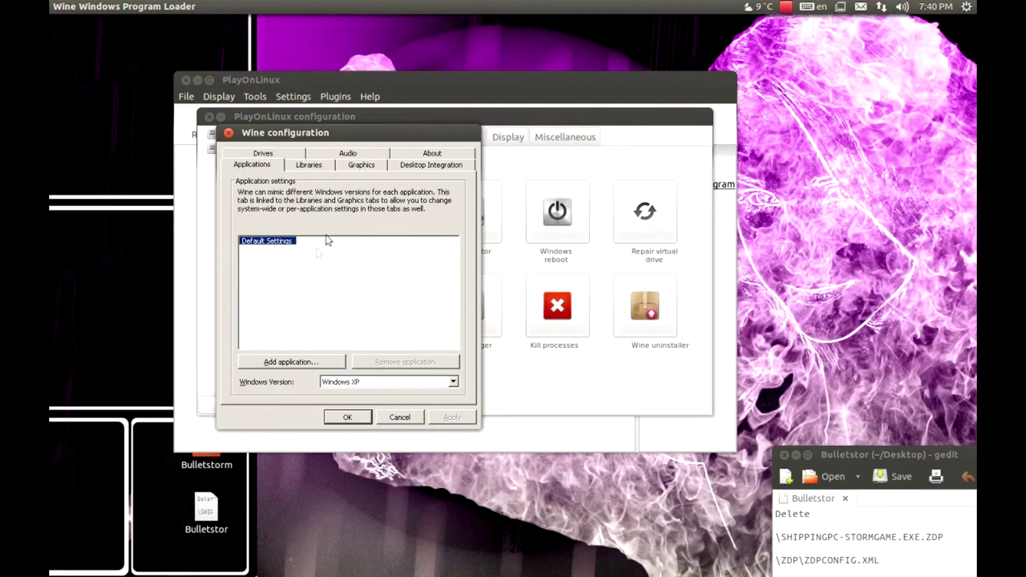
click(361, 165)
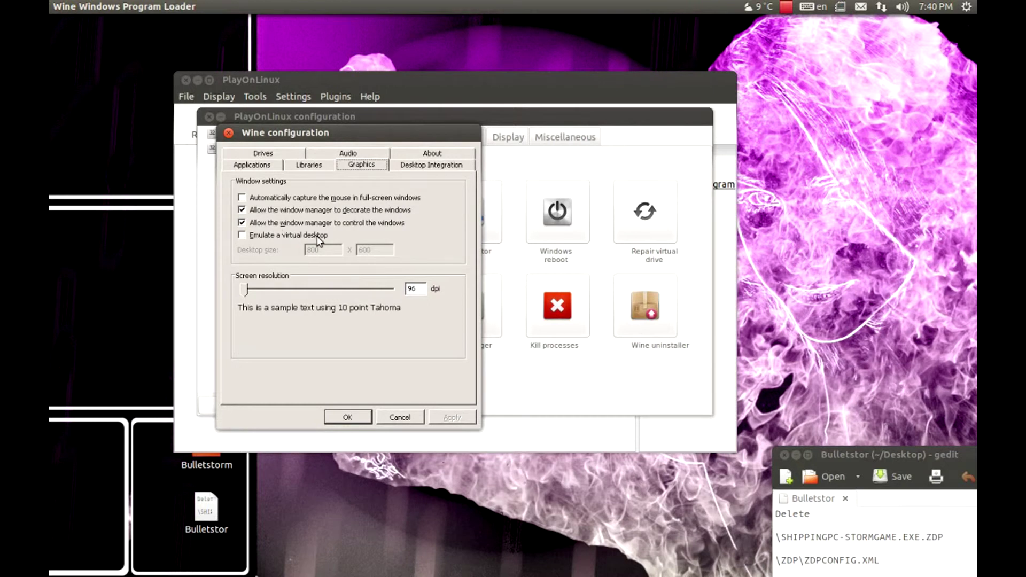
Enable a 1280x720 emulated virtual desktop and full-screen mouse capture, then save.
click(287, 236)
drag(339, 247, 289, 248)
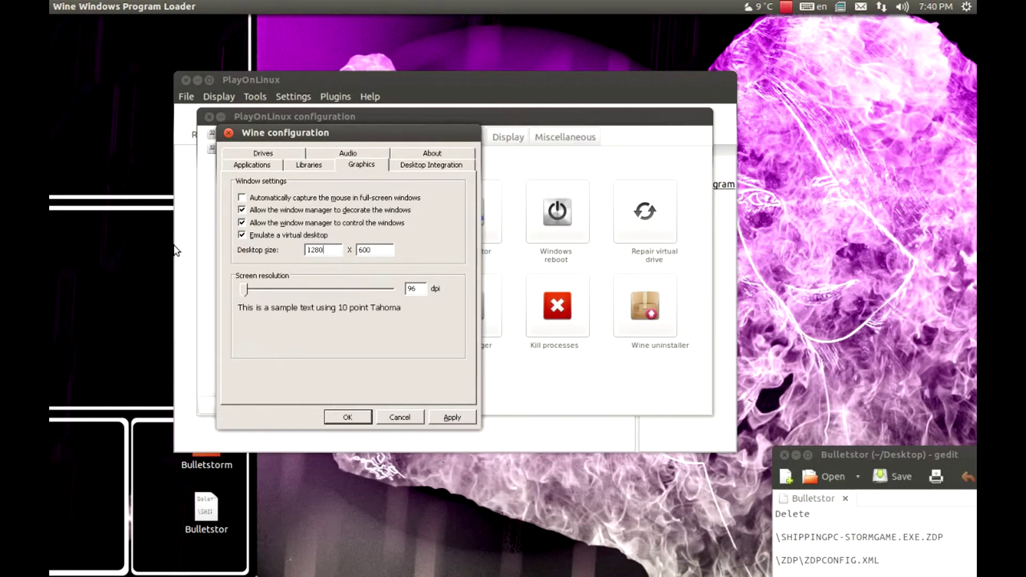
key(Tab)
text(720)
click(259, 200)
click(277, 199)
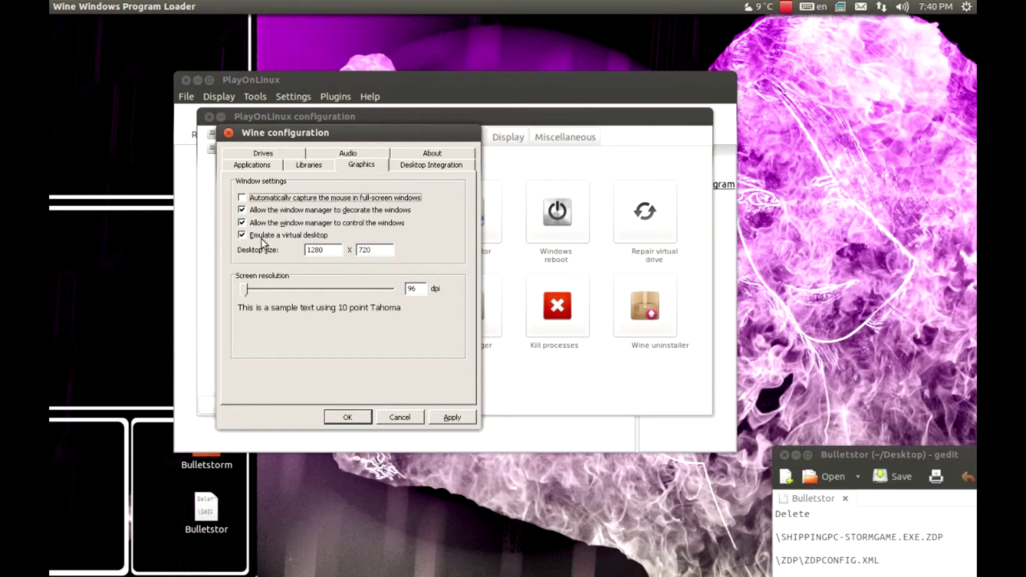
click(262, 238)
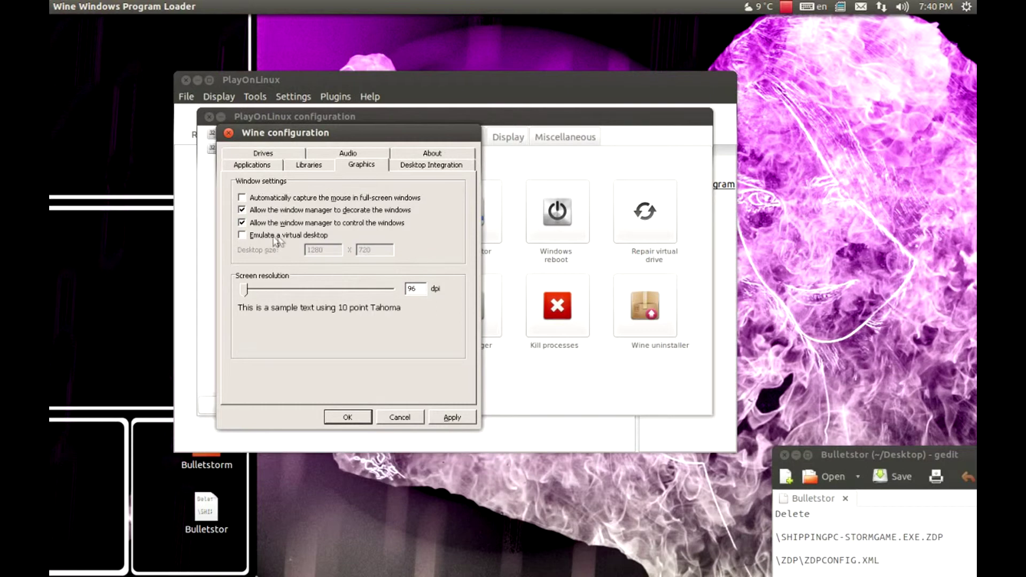
click(315, 236)
click(272, 198)
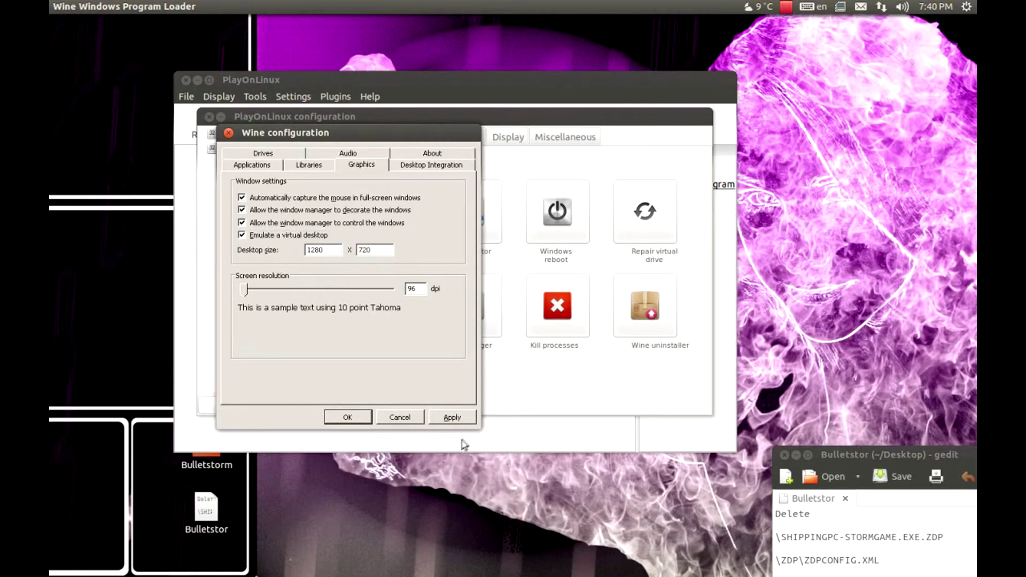
click(348, 417)
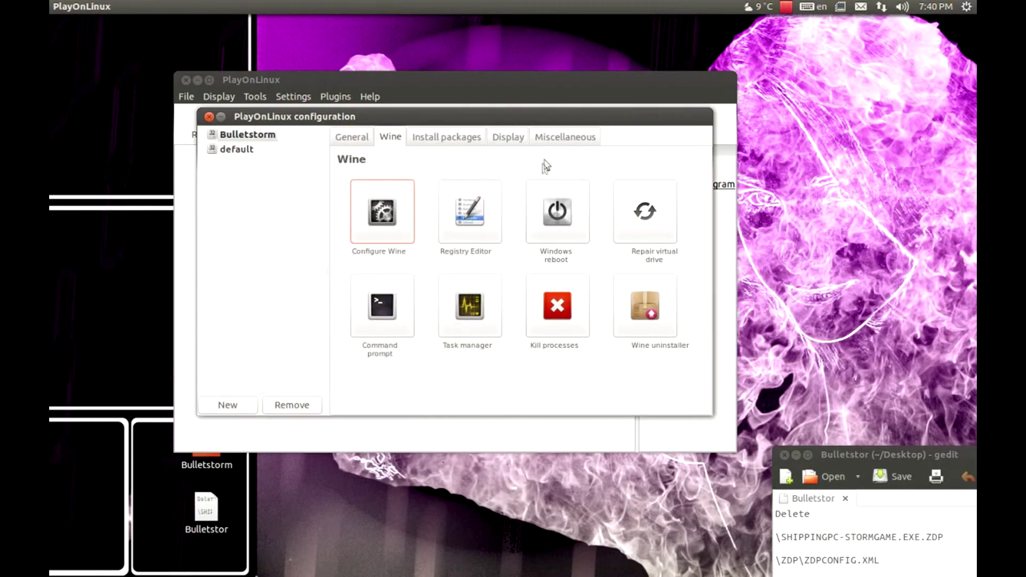
Run BULLETSTORM > Setup.exe in the Bulletstorm drive via Miscellaneous > Run a .exe file.
click(556, 140)
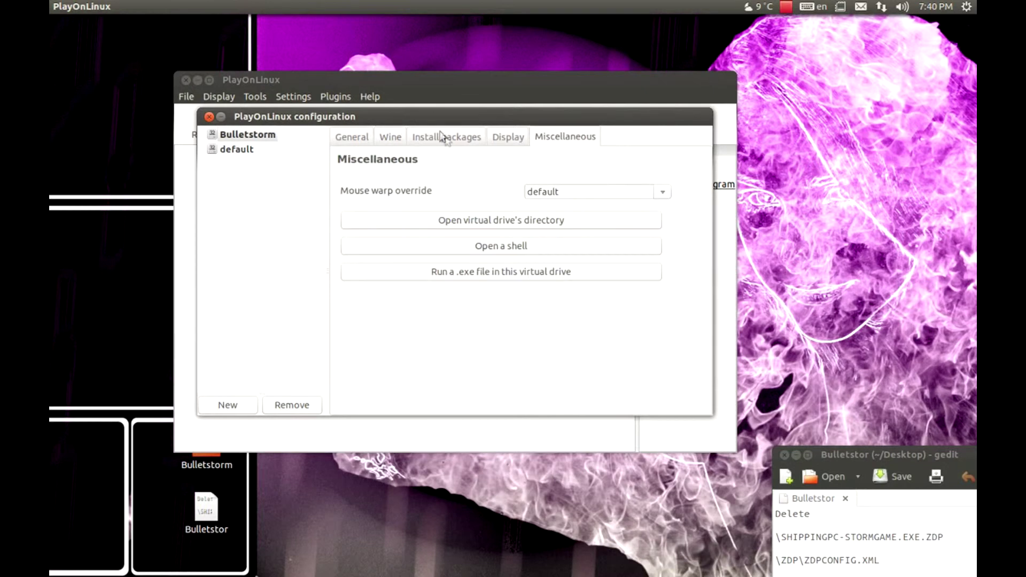
drag(423, 116, 463, 129)
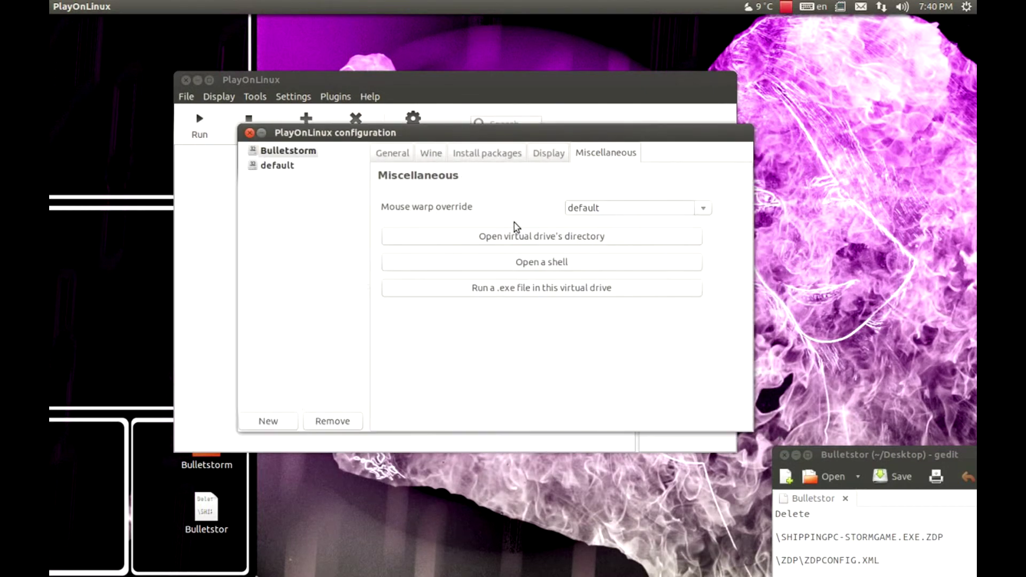
click(287, 150)
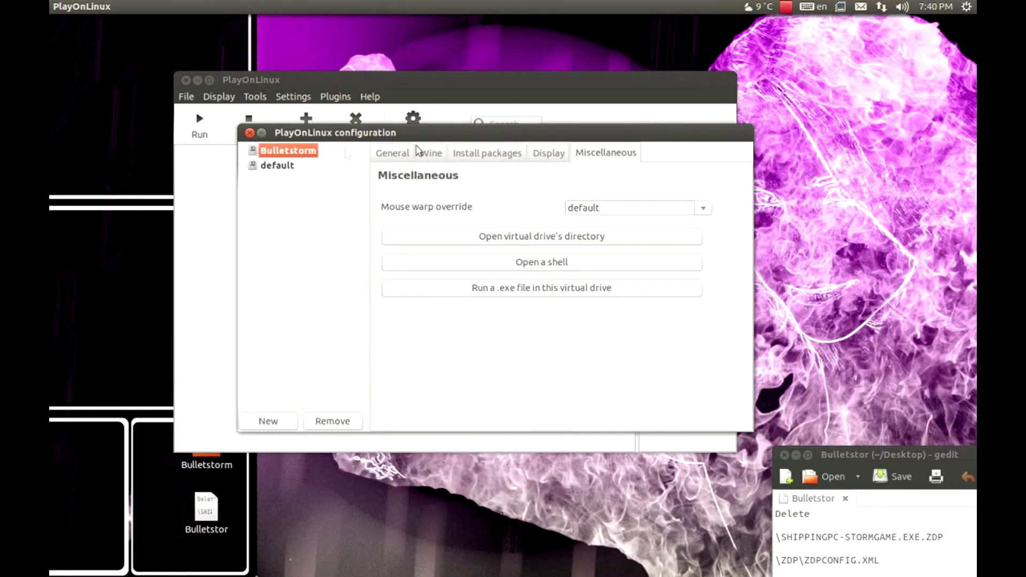
click(554, 287)
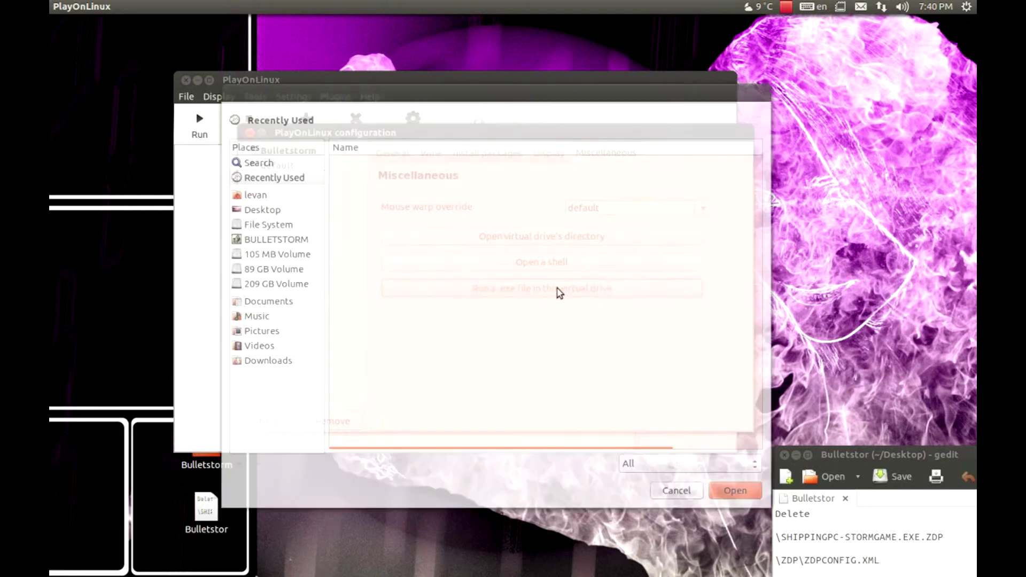
click(270, 241)
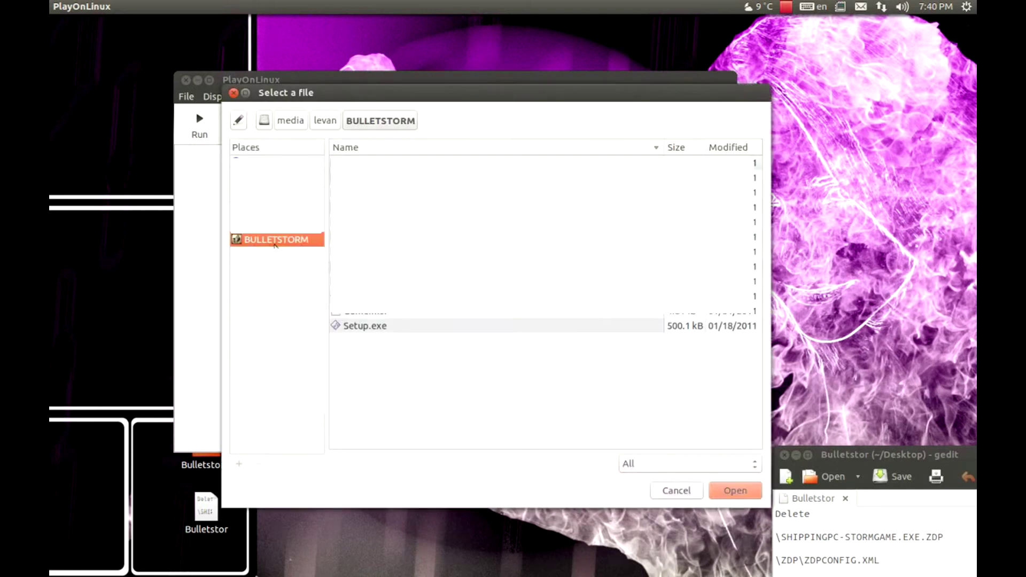
click(371, 327)
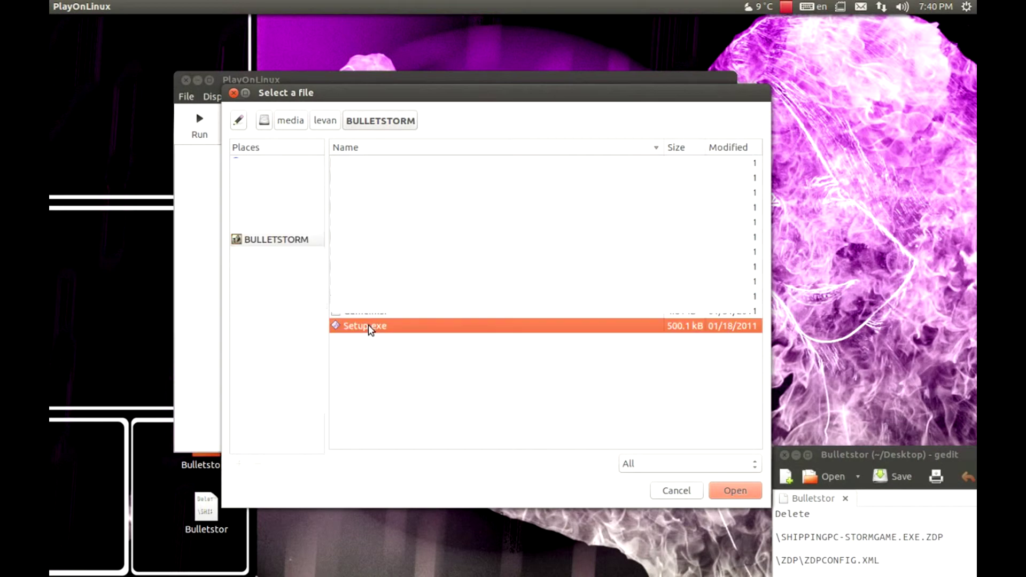
key(Return)
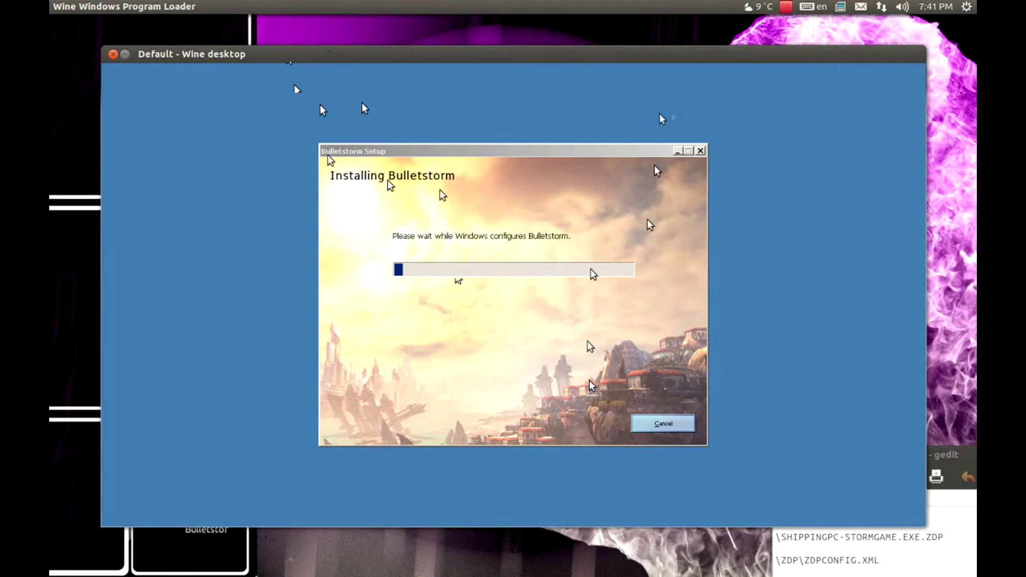
Close the Bulletstorm installer with Finish once it reports Install Success.
click(786, 7)
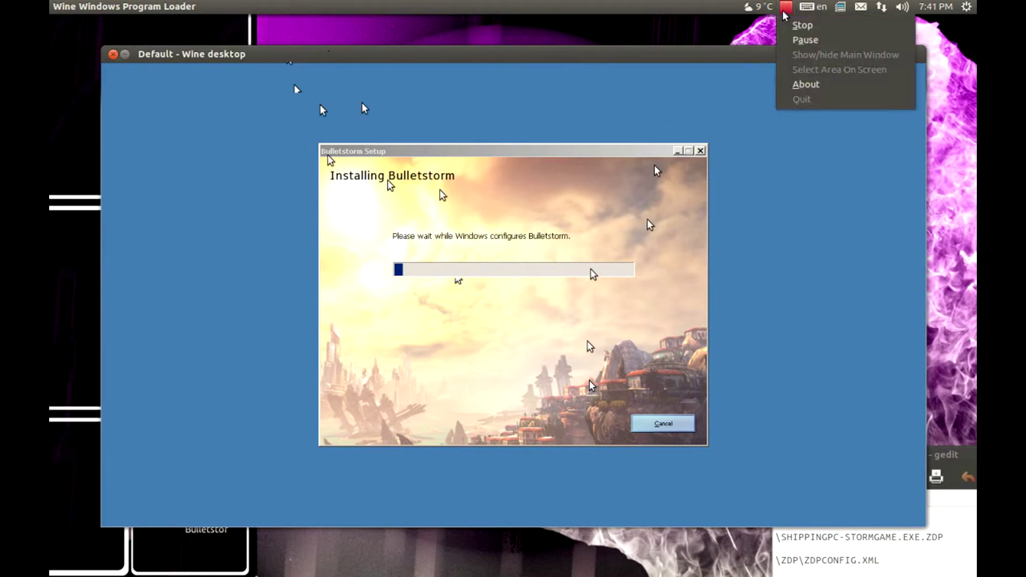
click(805, 41)
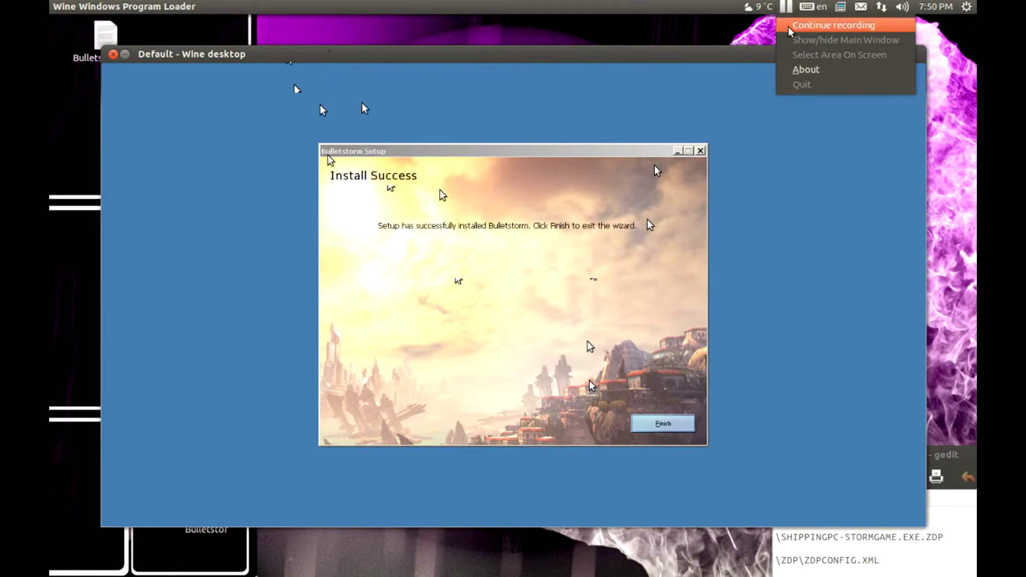
click(790, 27)
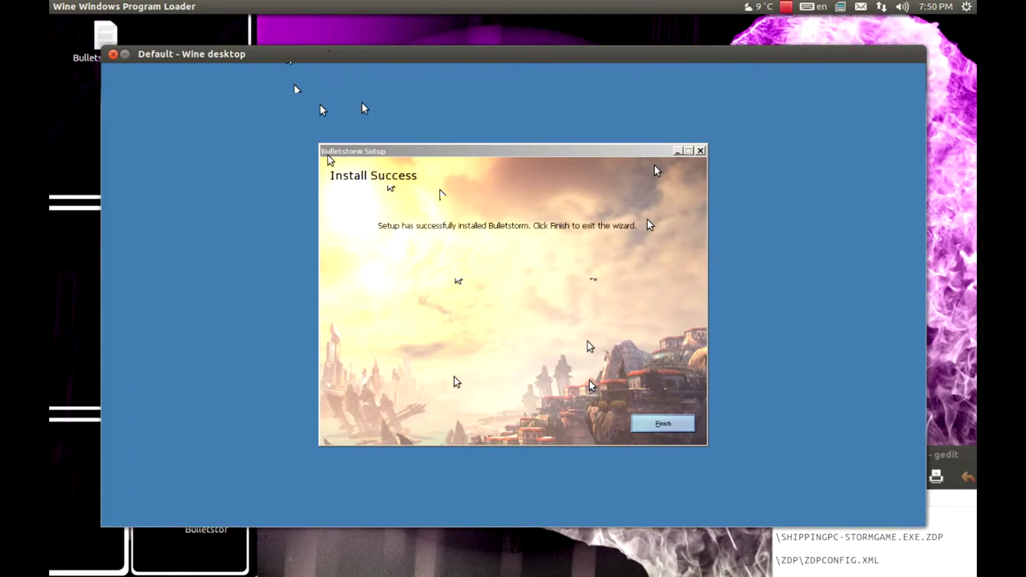
click(663, 423)
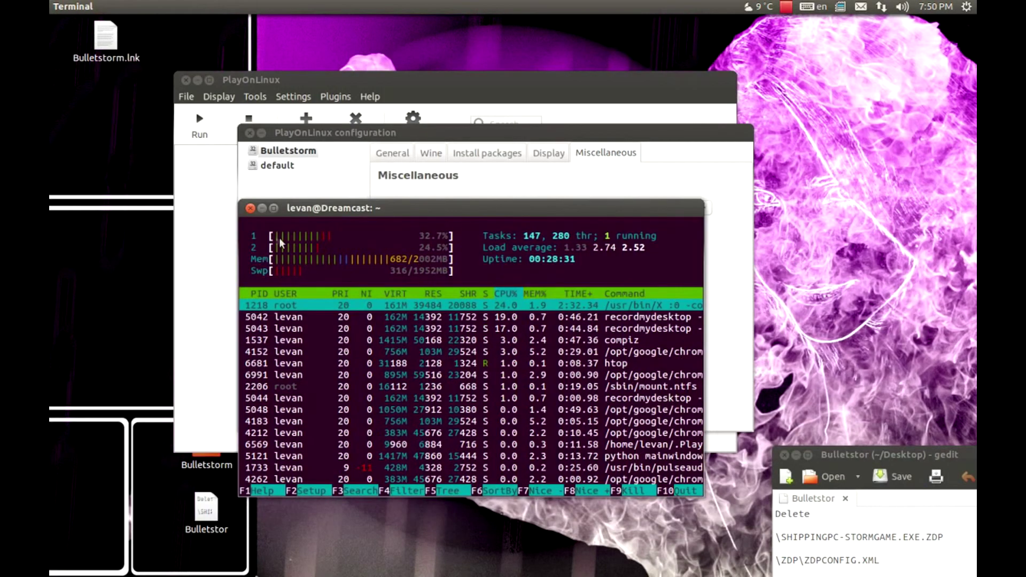
Minimize the htop terminal and open the Bulletstorm virtual drive's directory.
click(262, 210)
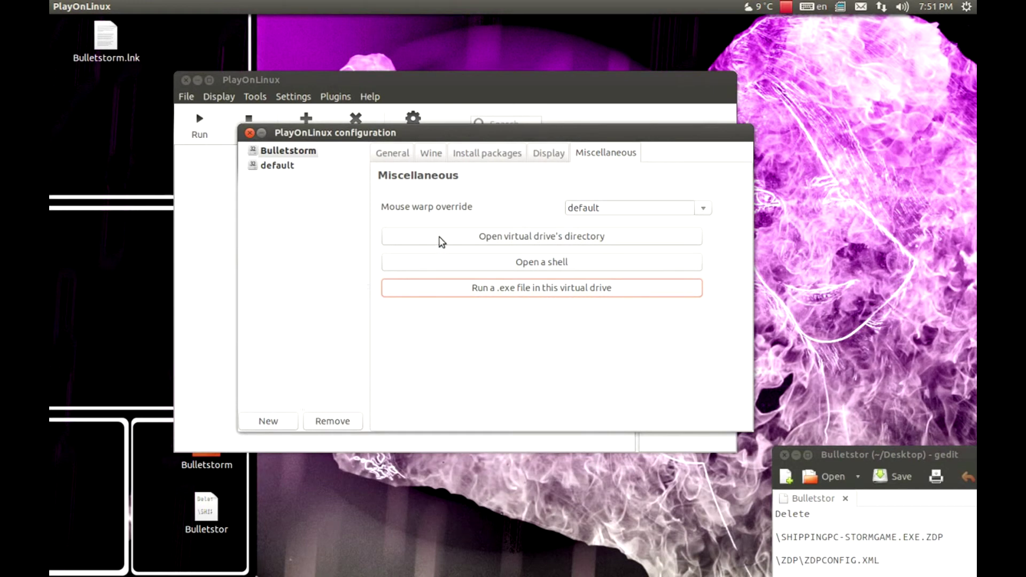
drag(454, 132, 506, 199)
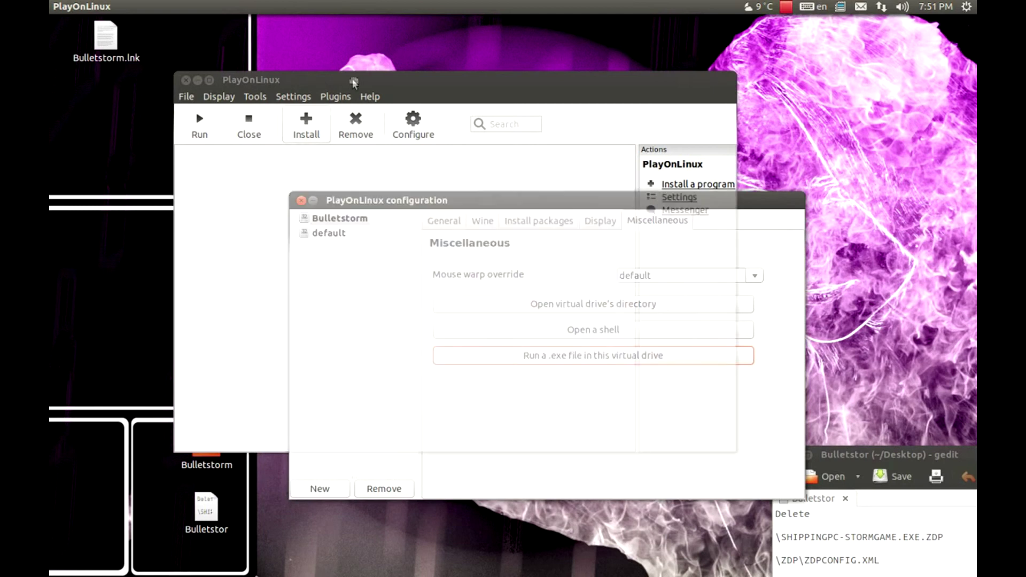
click(352, 455)
drag(497, 202, 475, 227)
click(507, 337)
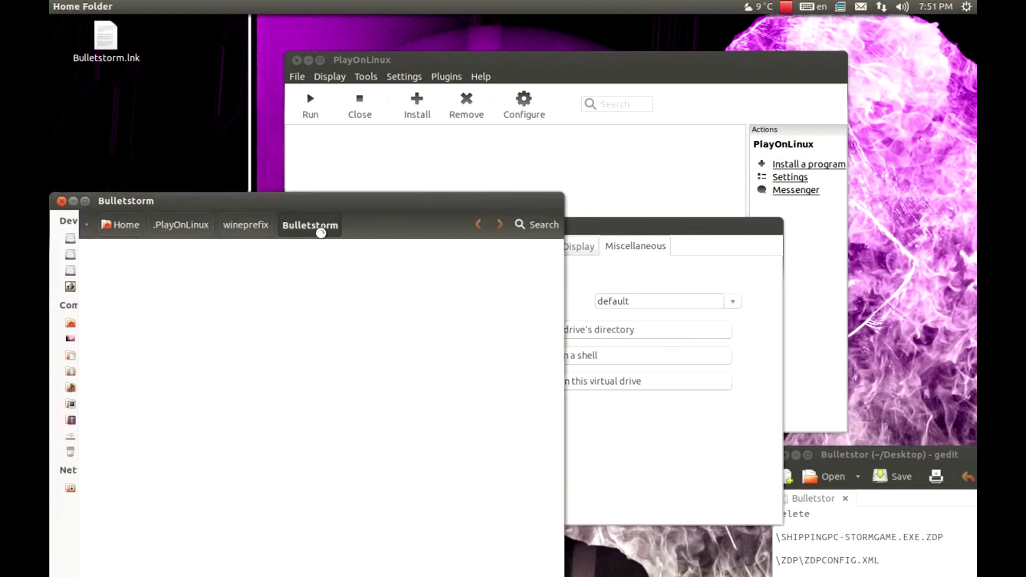
Browse into drive_c > Program Files > EA > Bulletstorm in the file manager.
drag(235, 202, 438, 98)
click(430, 162)
double_click(428, 165)
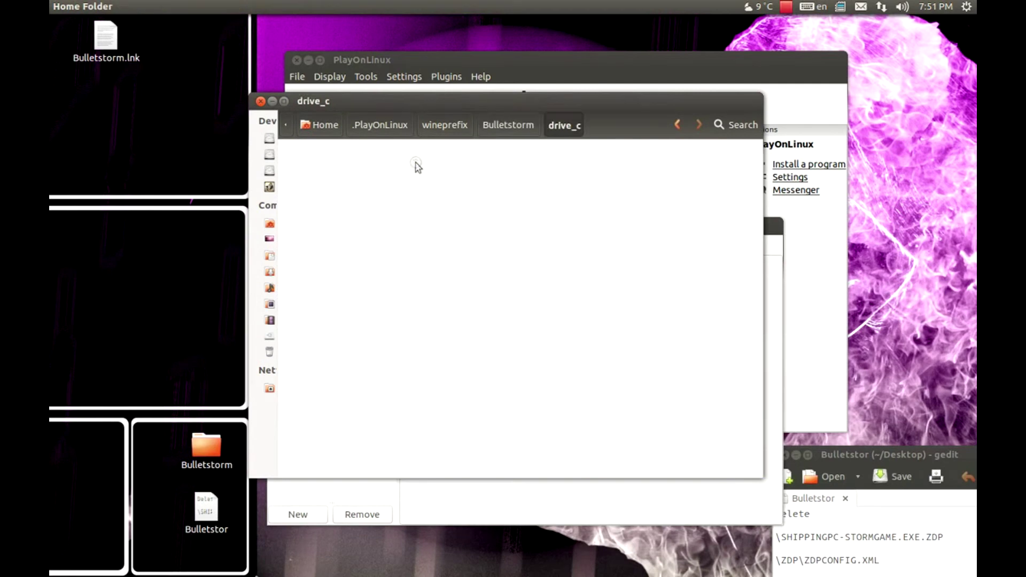
double_click(331, 166)
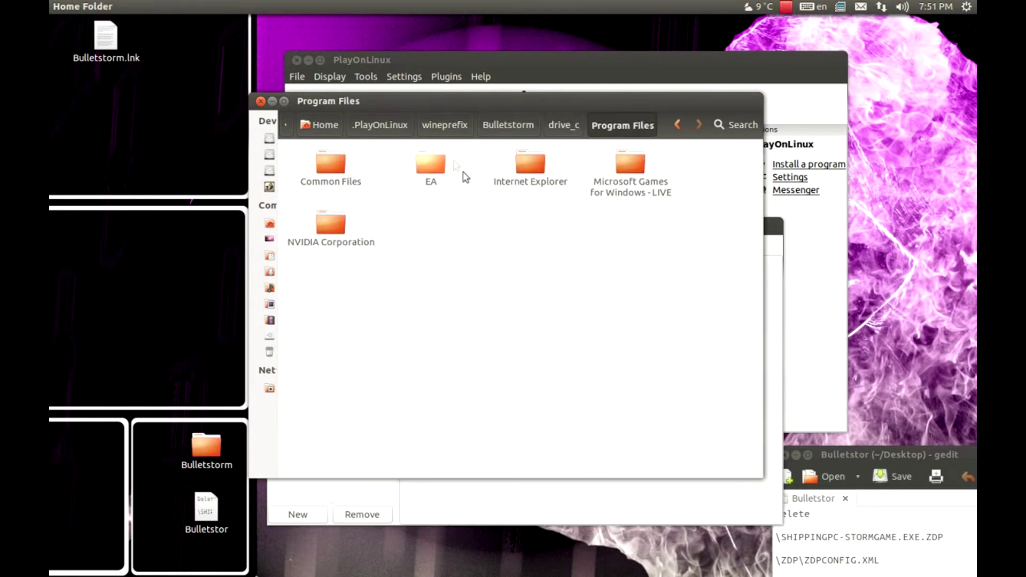
double_click(434, 167)
click(338, 168)
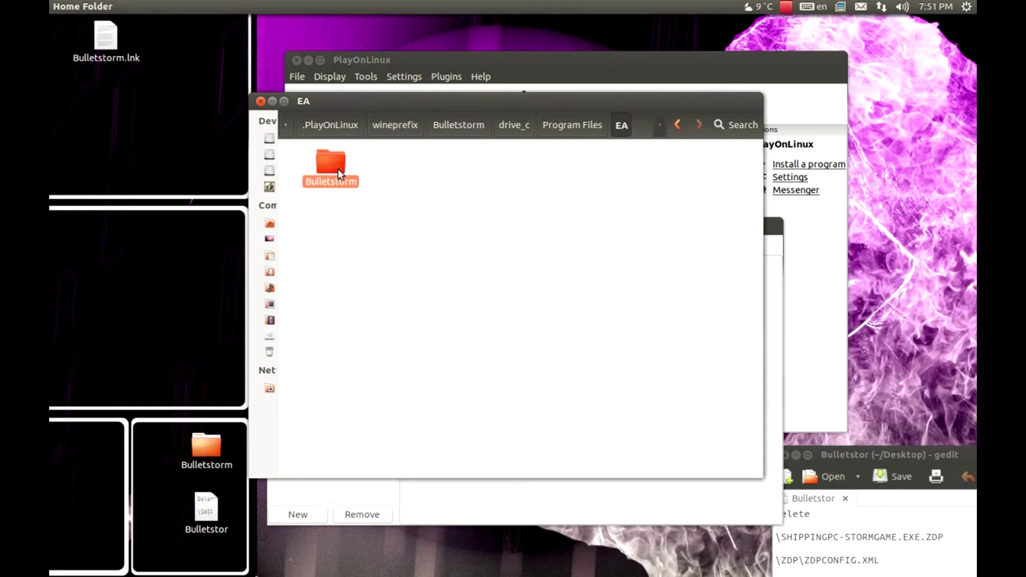
click(331, 170)
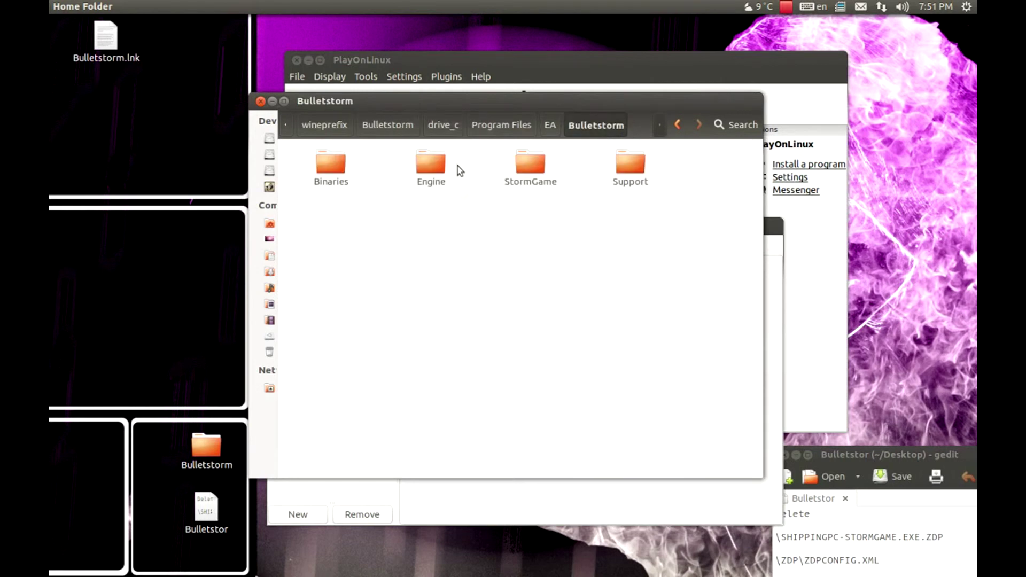
Continue into Binaries > Win32 and select ShippingPC-StormGame.exe.zdp.
drag(451, 105, 370, 116)
double_click(268, 188)
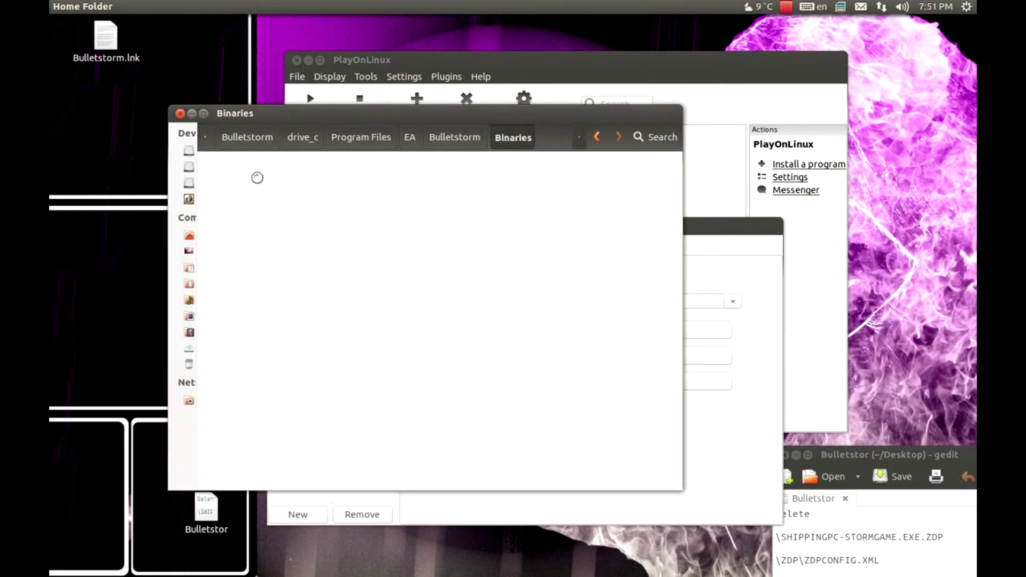
double_click(249, 175)
drag(348, 117, 417, 80)
click(824, 543)
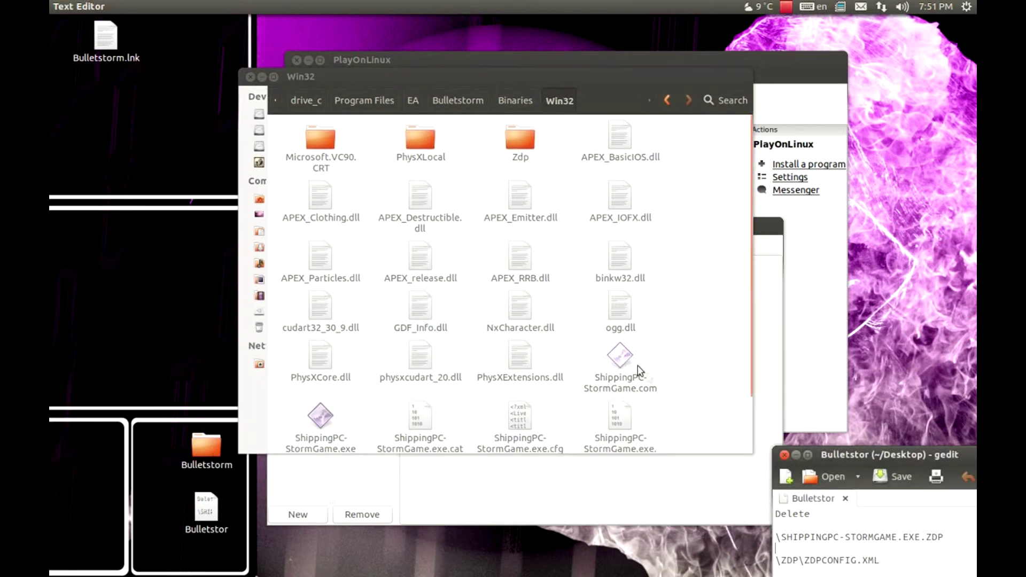
click(687, 374)
scroll(687, 373, down, 1)
scroll(567, 422, down, 1)
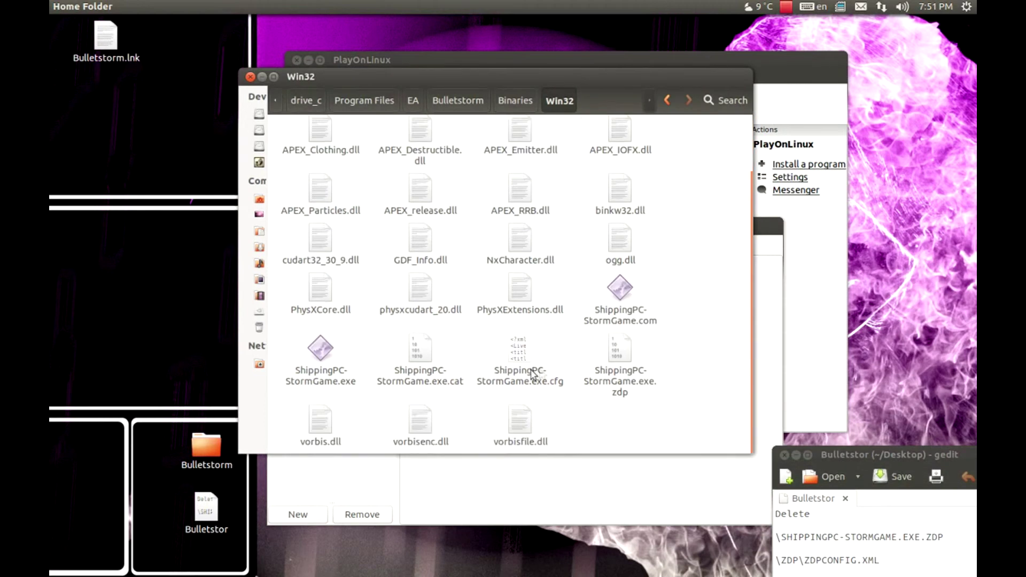
click(617, 351)
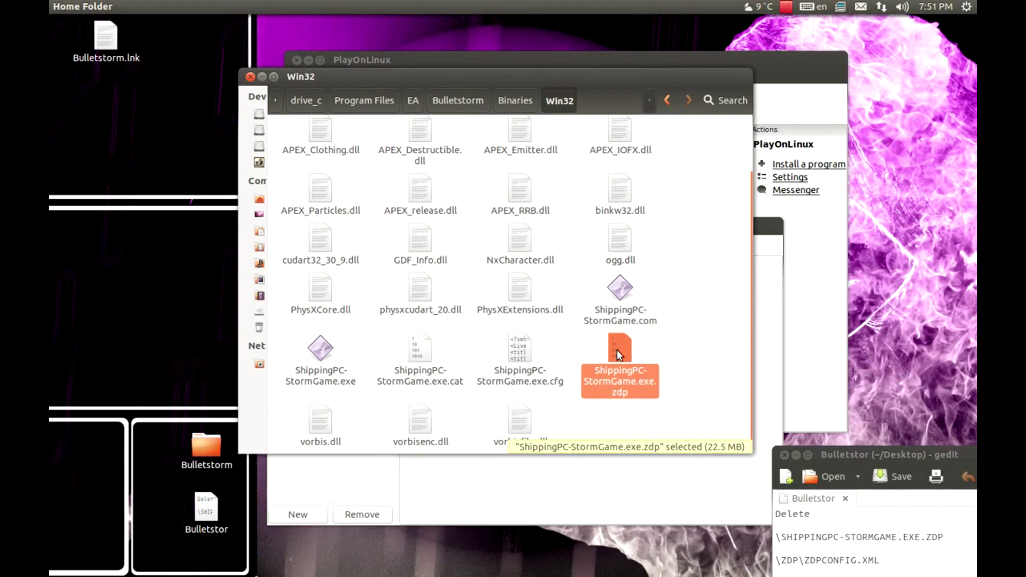
Permanently delete ShippingPC-StormGame.exe.zdp.
key(shift+Delete)
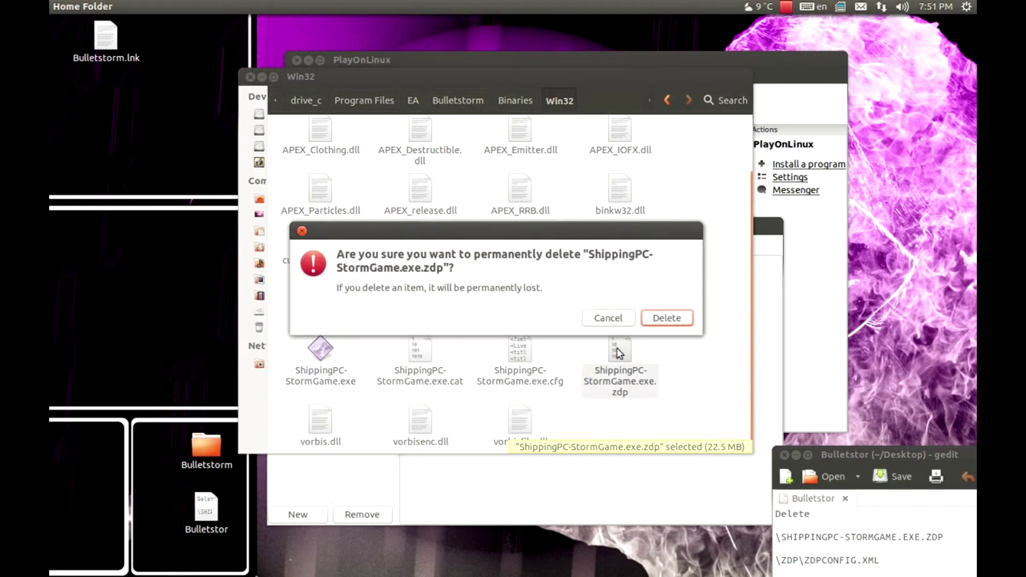
click(658, 318)
scroll(627, 297, up, 1)
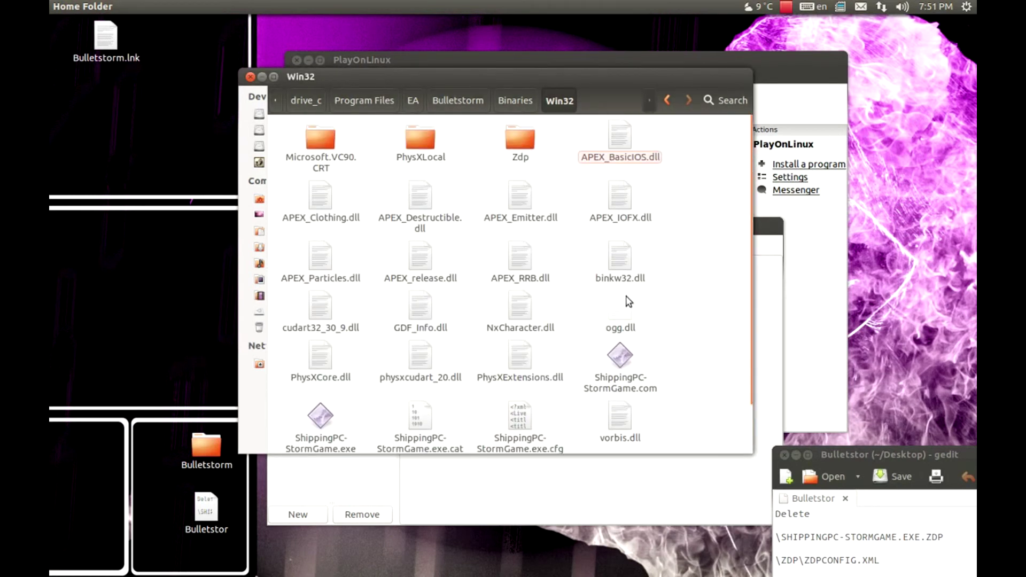
Permanently delete ZdpConfig.xml from the Zdp folder and return to Win32.
click(520, 137)
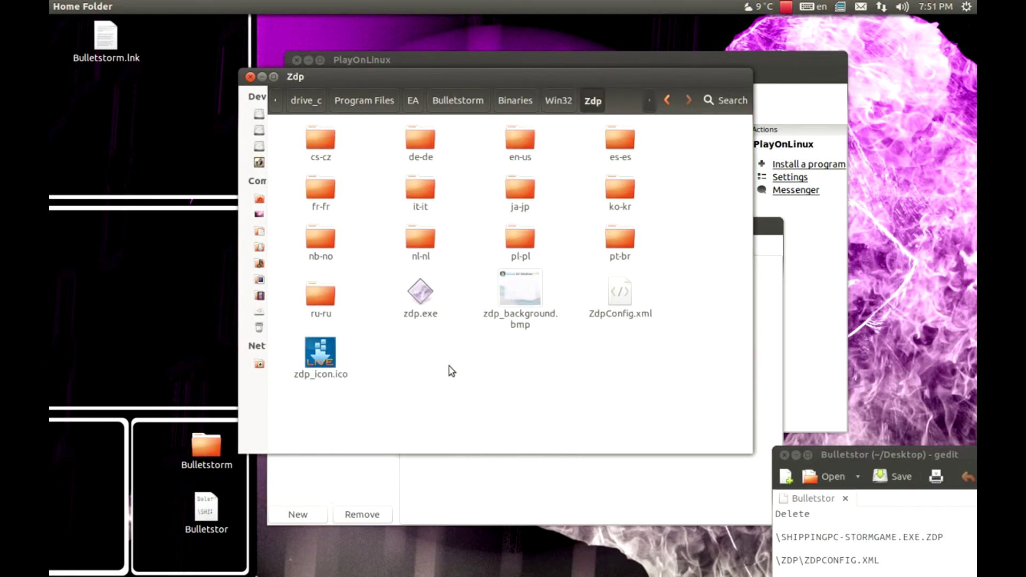
click(618, 314)
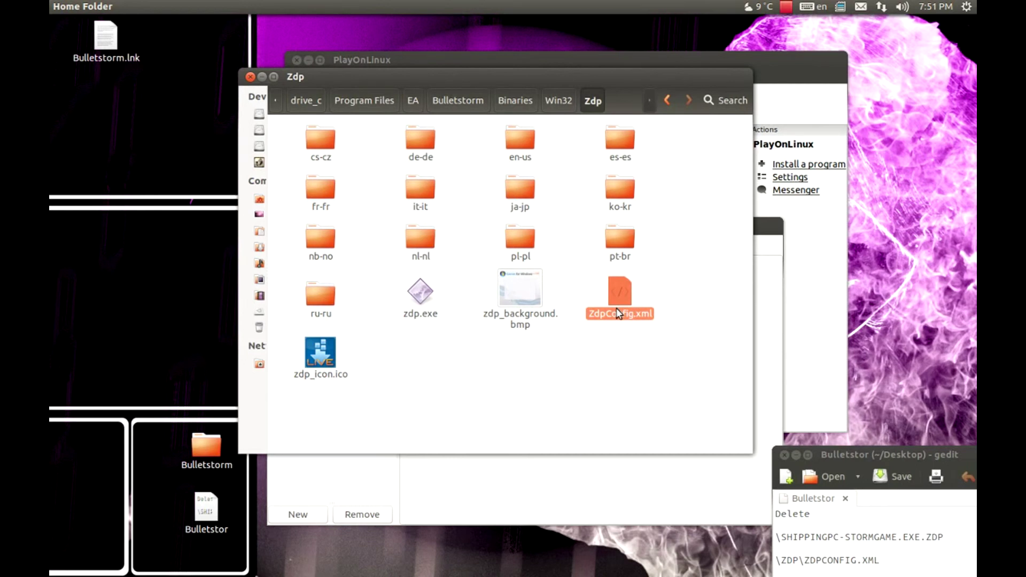
key(shift+Delete)
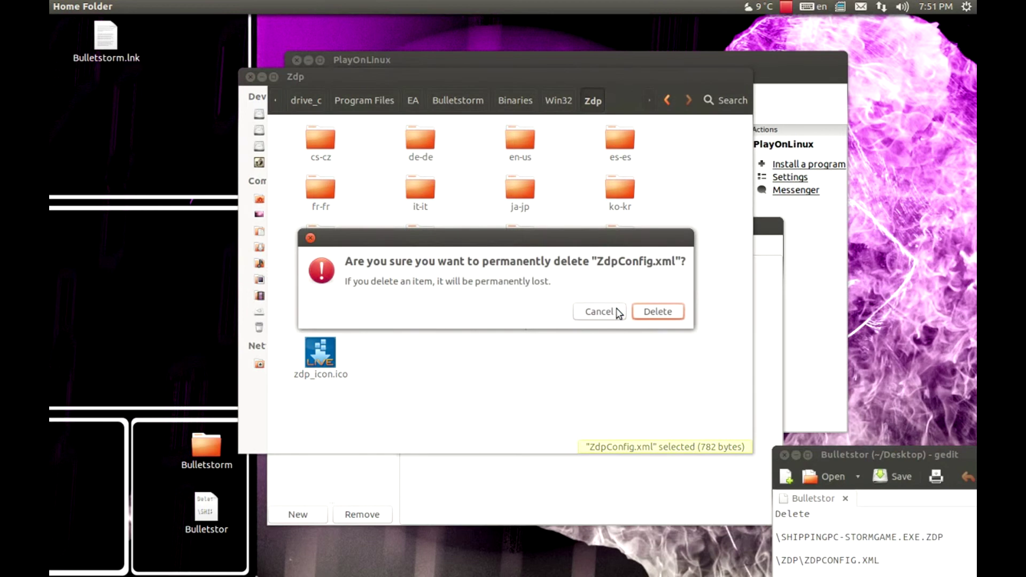
click(648, 311)
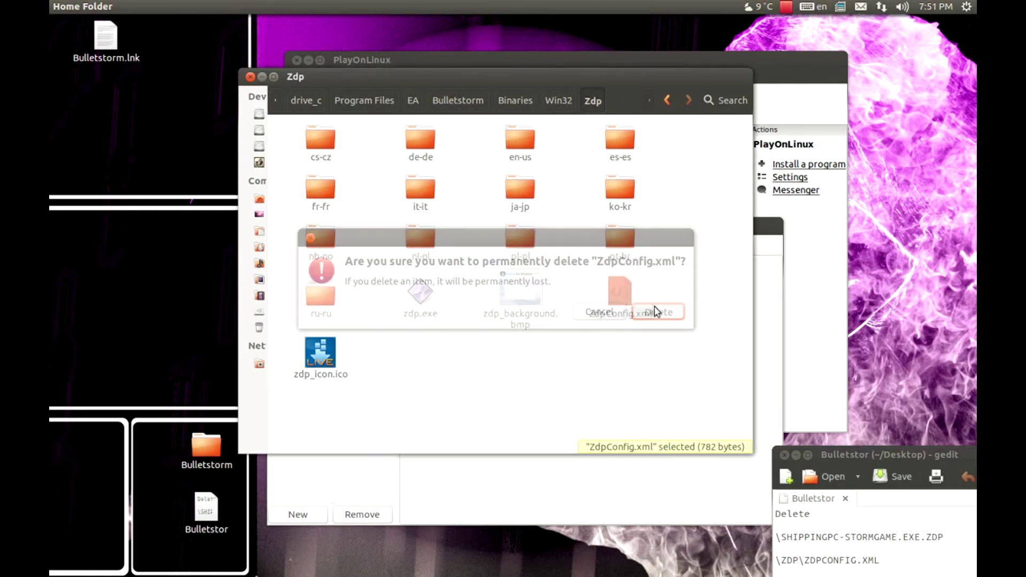
click(552, 100)
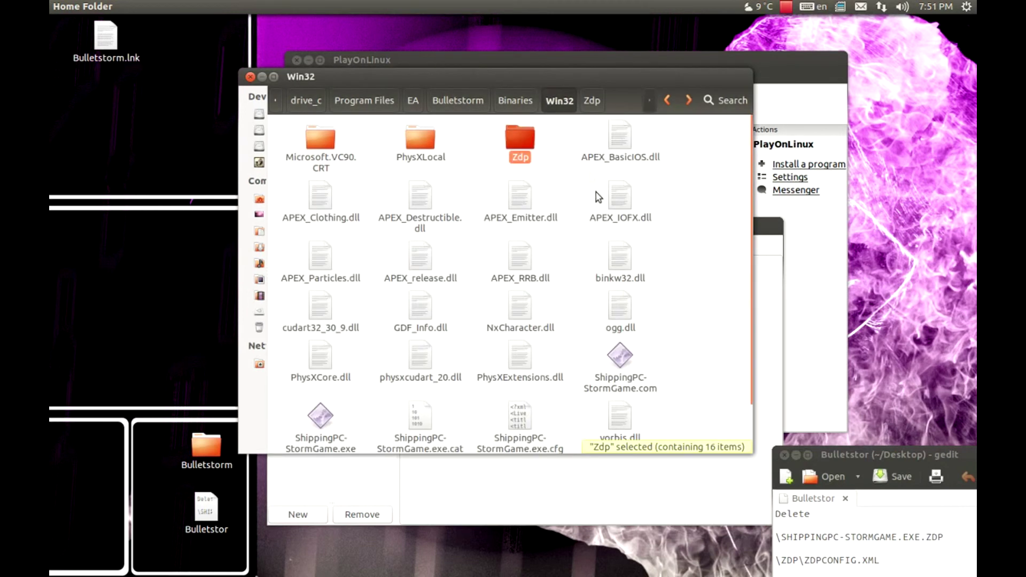
Copy ShippingPC-StormGame.exe and xlive.dll from the desktop Bulletstorm folder.
scroll(635, 282, up, 2)
scroll(551, 279, down, 2)
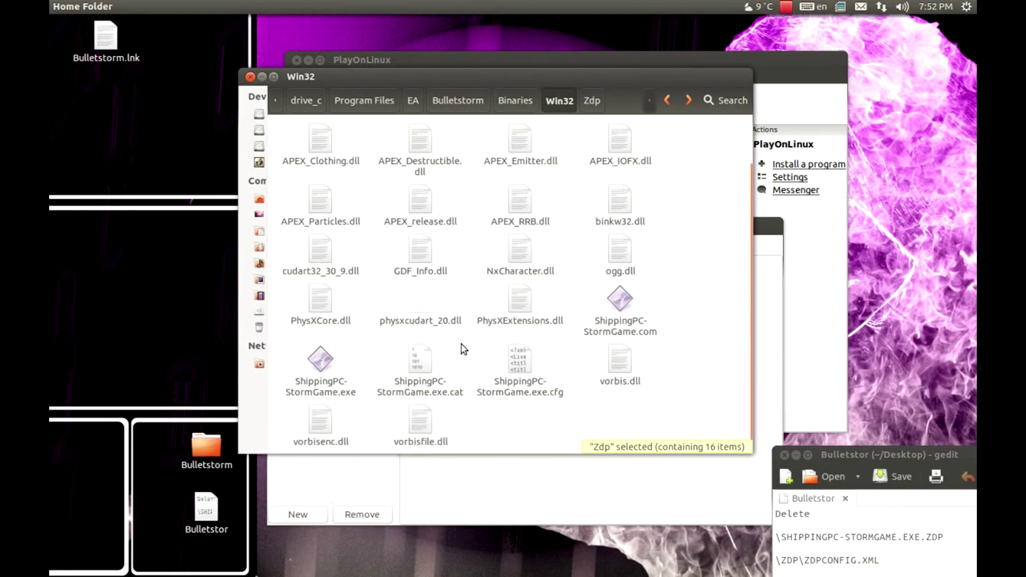
scroll(461, 344, up, 2)
double_click(204, 448)
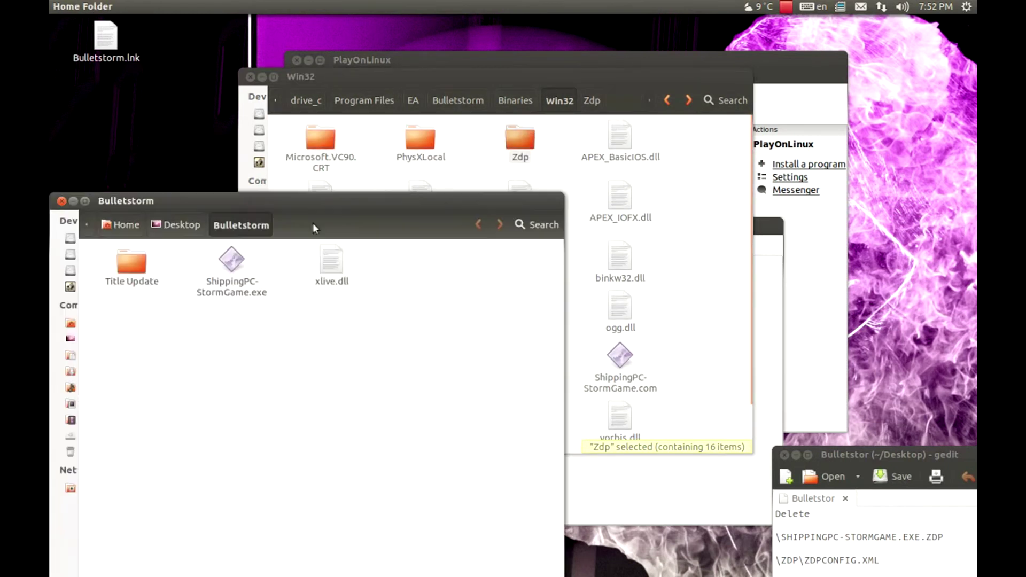
drag(283, 318, 404, 235)
right_click(378, 264)
click(401, 310)
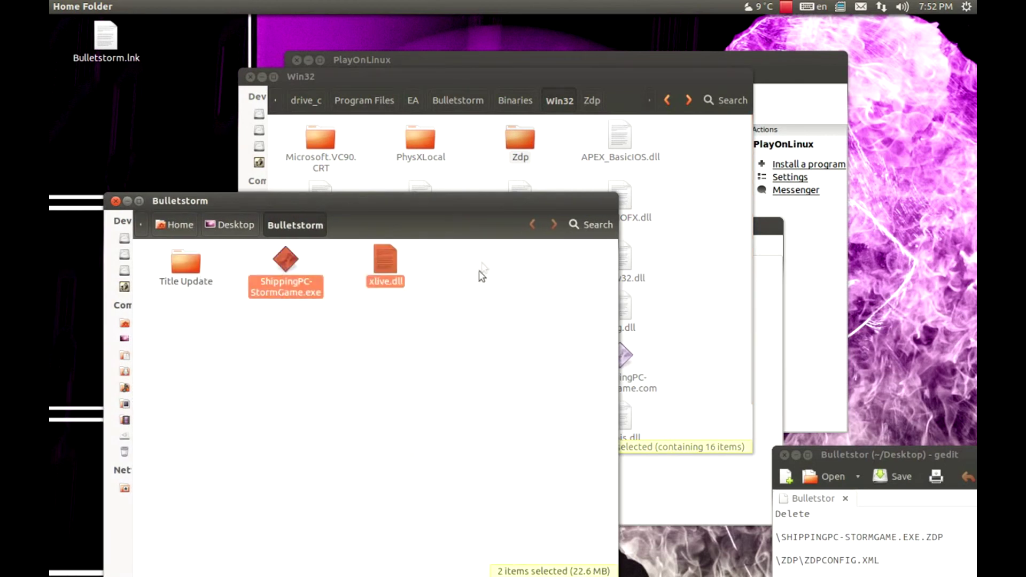
Paste both files into Win32, replacing the old exe, and close the Win32 window.
click(689, 326)
right_click(684, 349)
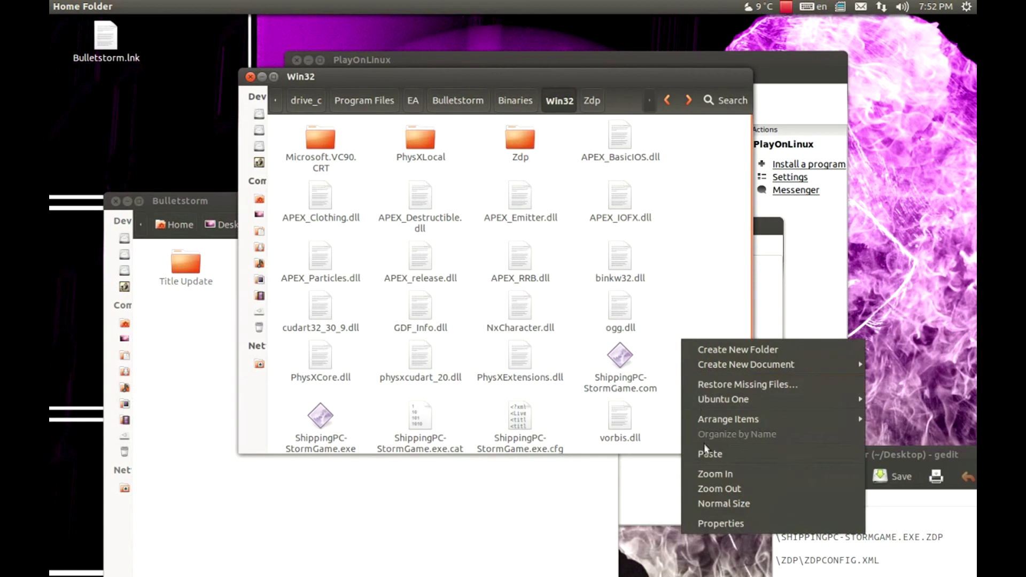
click(709, 454)
click(664, 458)
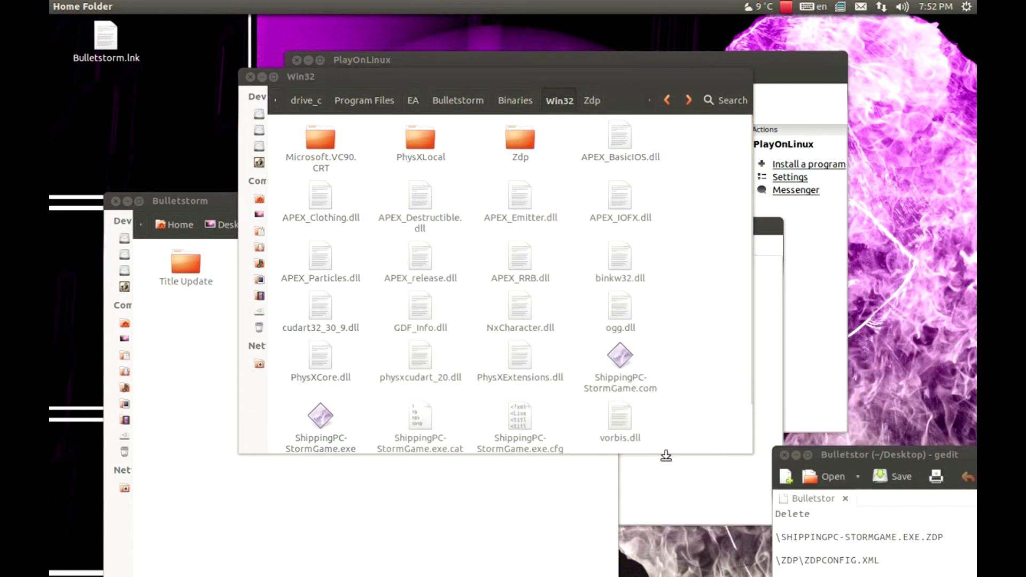
click(250, 76)
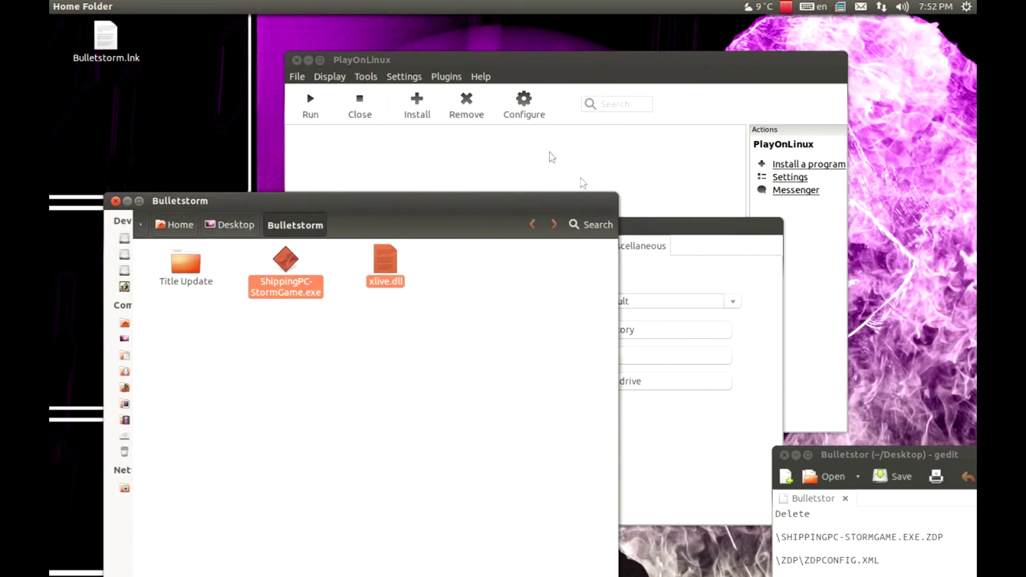
Show the Bulletstorm drive's General settings and close the desktop Bulletstorm folder window.
click(518, 111)
click(422, 247)
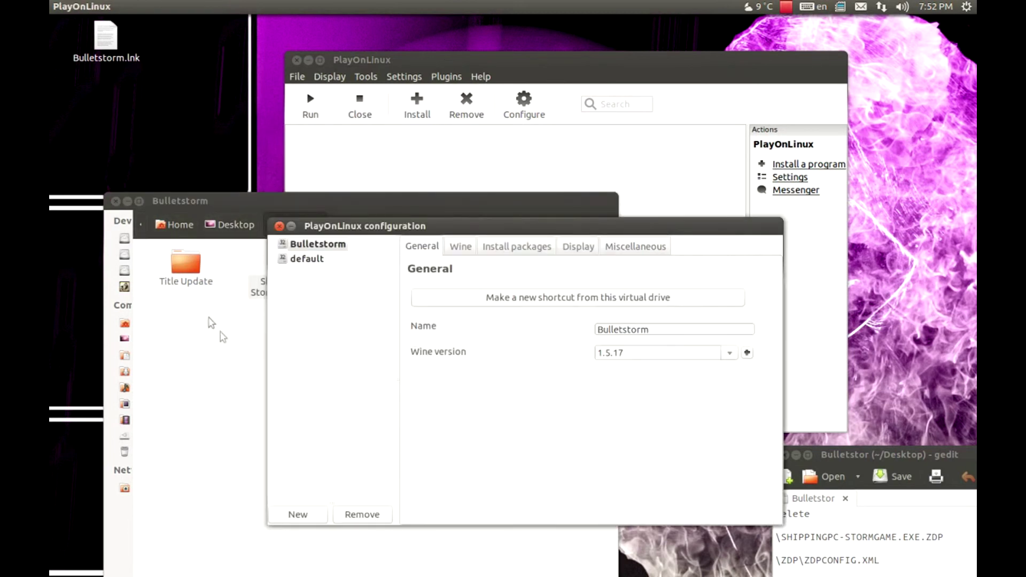
click(120, 200)
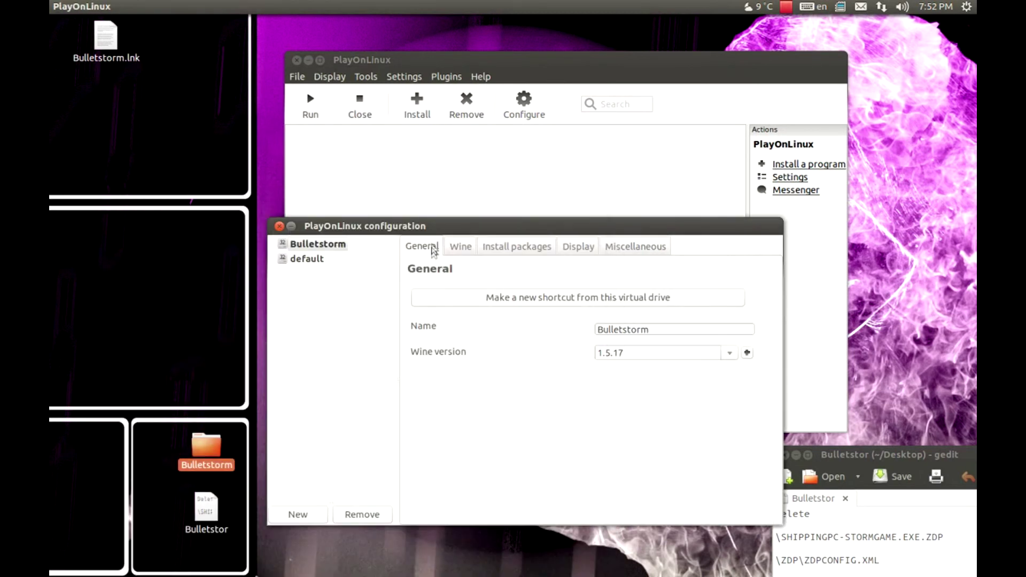
drag(433, 227, 421, 212)
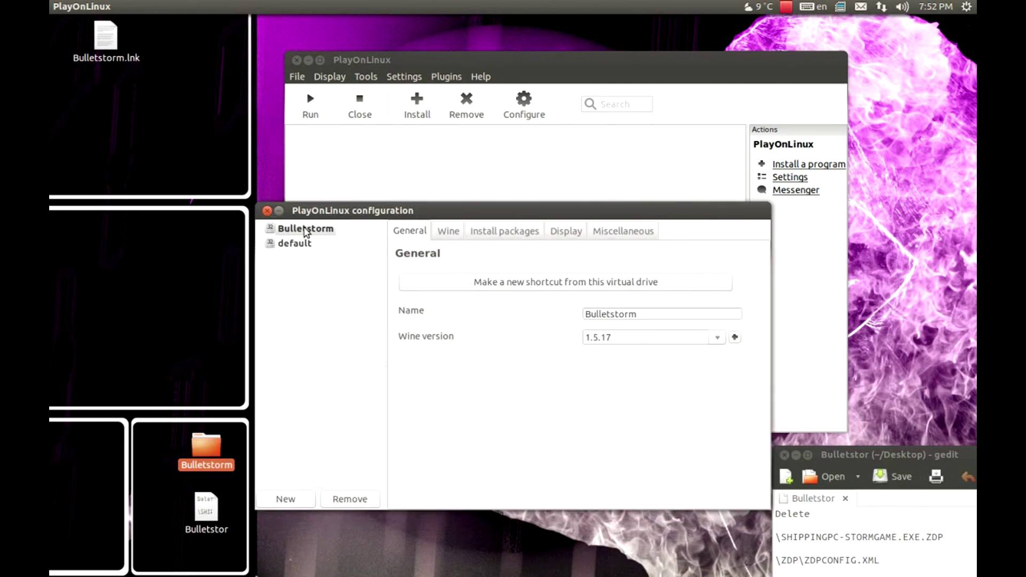
Permanently delete the old Bulletstorm.lnk and start a new shortcut from the drive.
click(98, 33)
key(shift+Delete)
key(Return)
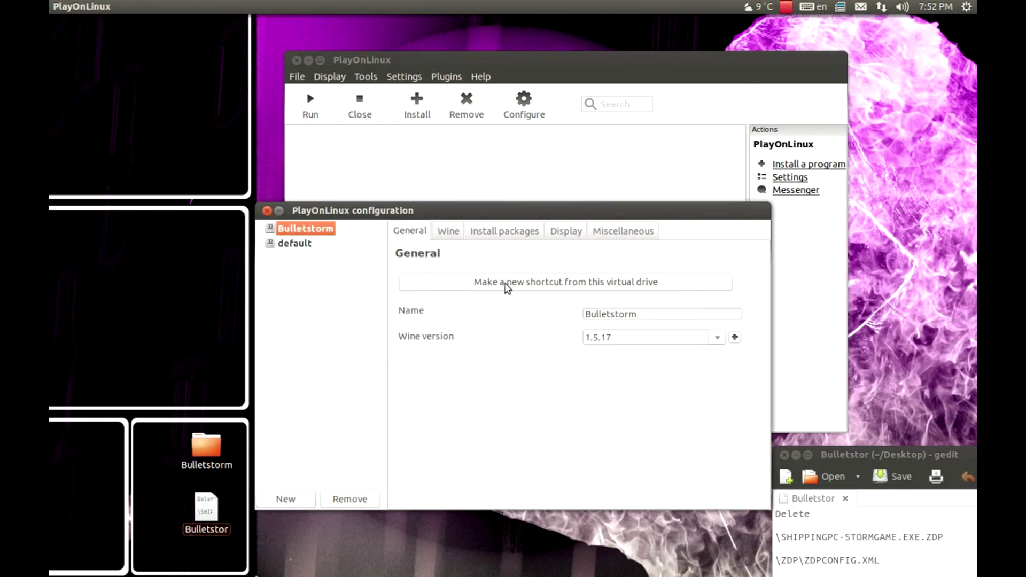
click(508, 287)
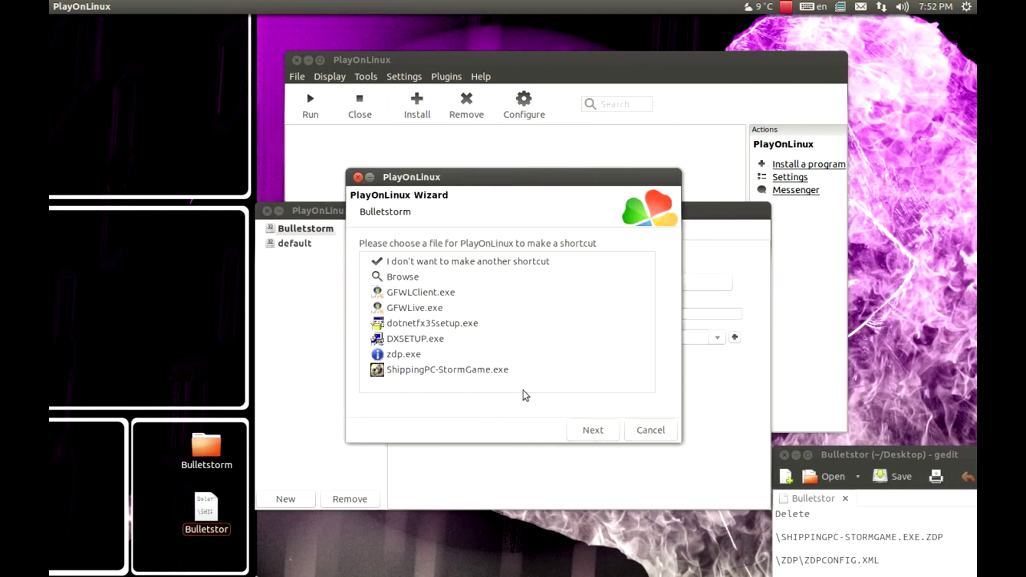
Create a shortcut named 'Bulletstorm' for ShippingPC-StormGame.exe, declining an extra shortcut.
click(432, 370)
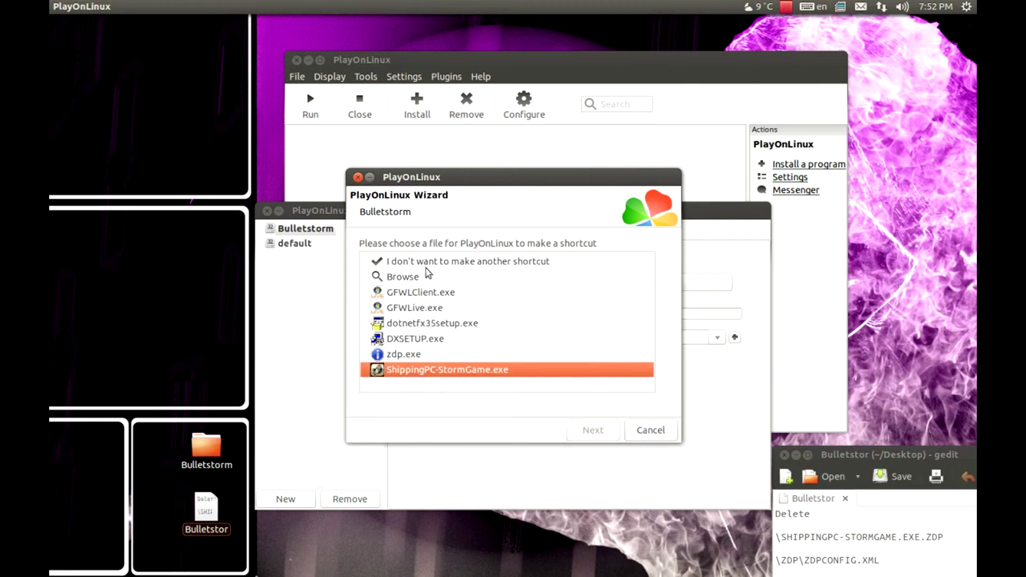
key(Return)
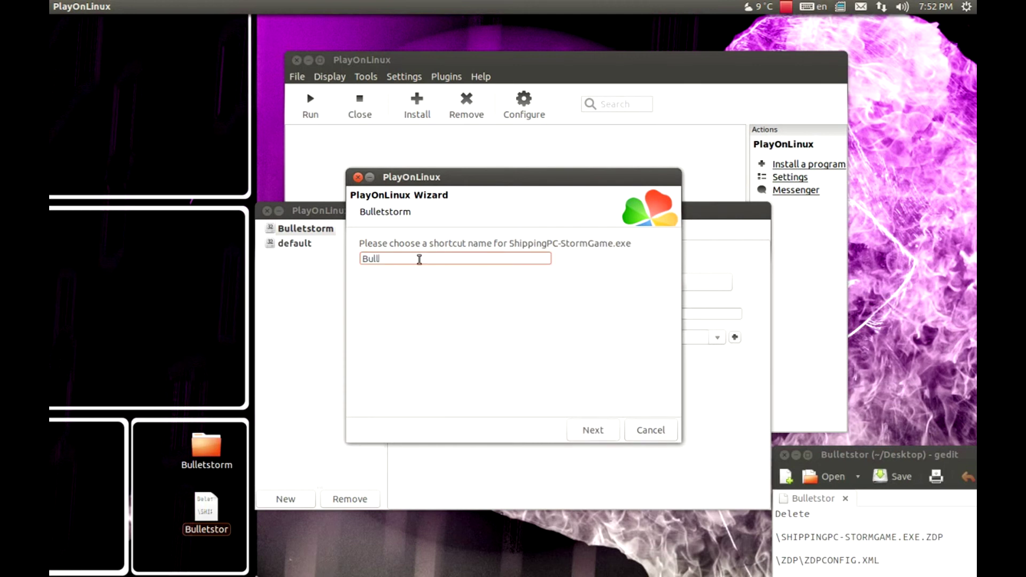
text(Bulletstorm)
click(592, 427)
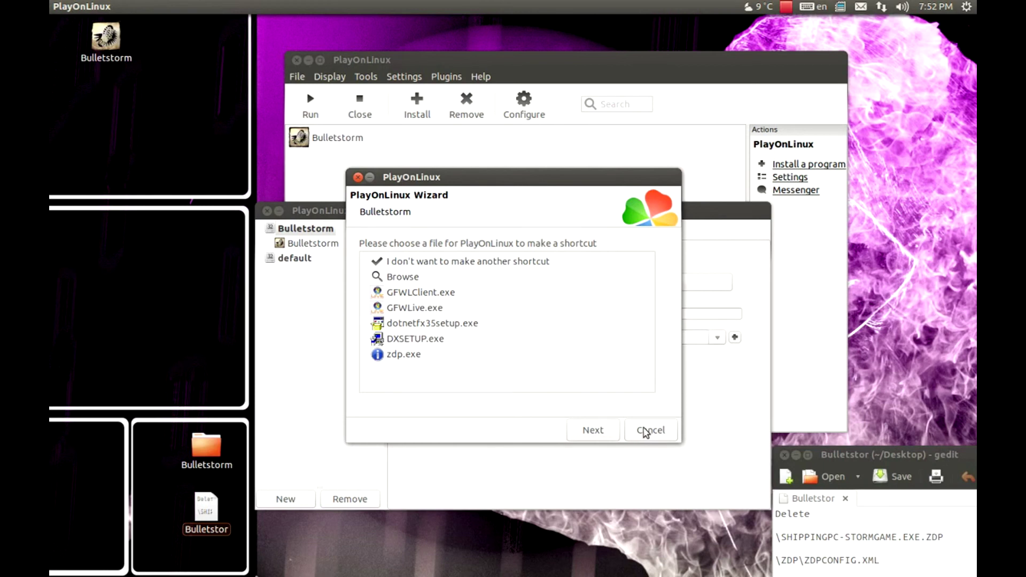
click(646, 432)
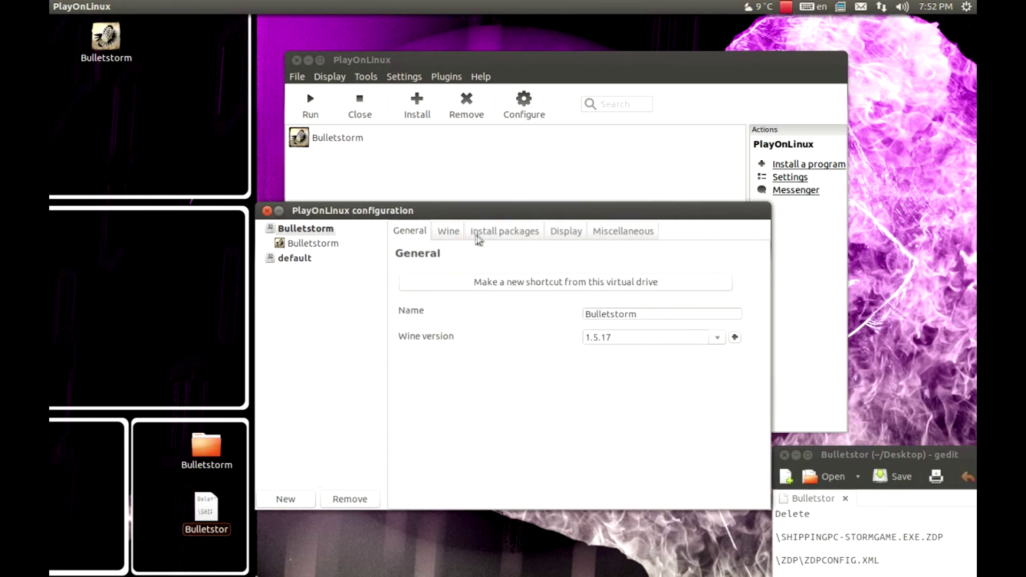
click(449, 230)
Shift the Bulletstorm desktop icon right and choose Desktop/Bulletstorm/Title Update/setup.exe to run in the drive.
drag(115, 58, 214, 67)
click(626, 230)
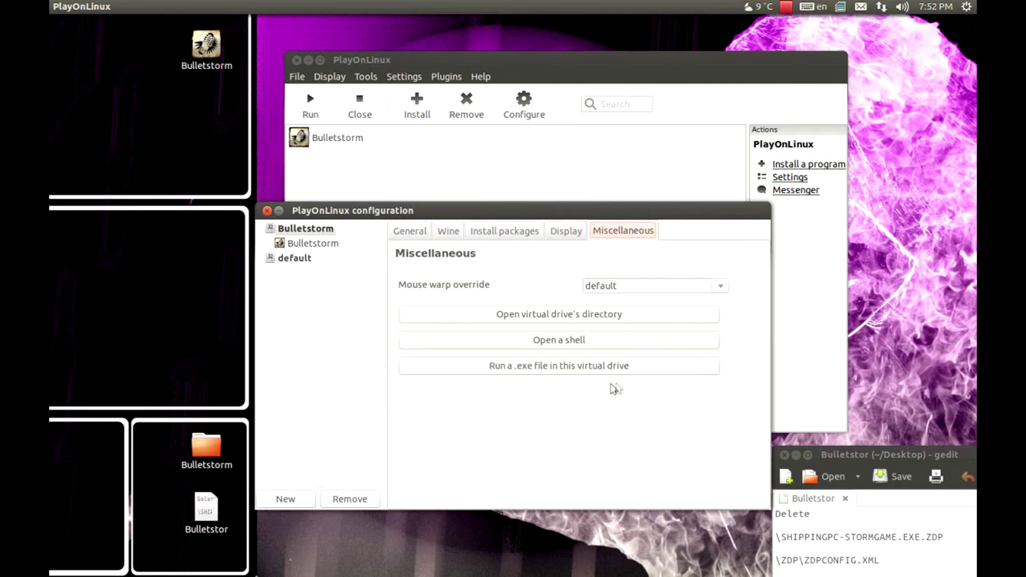
click(591, 371)
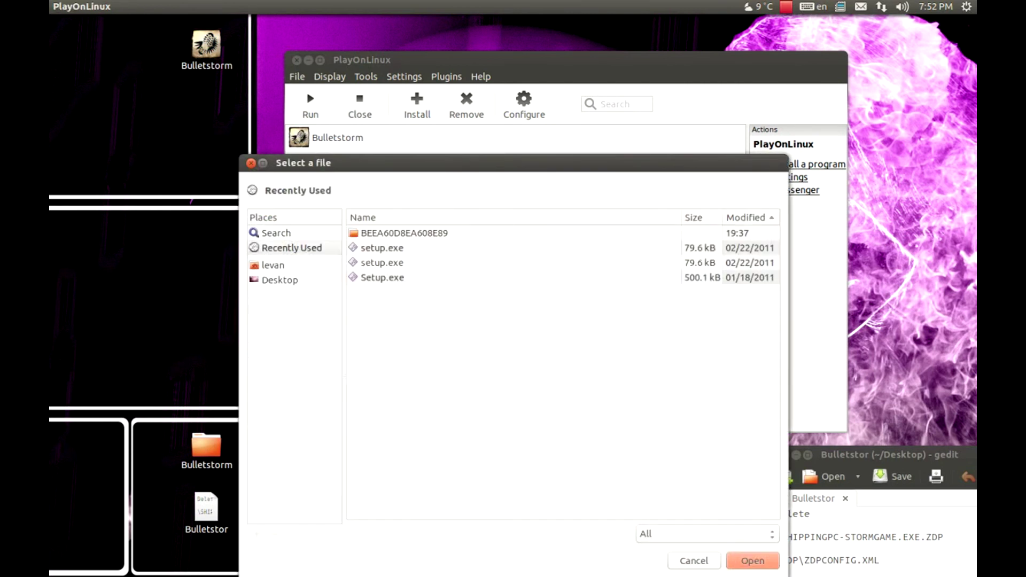
click(279, 280)
double_click(380, 233)
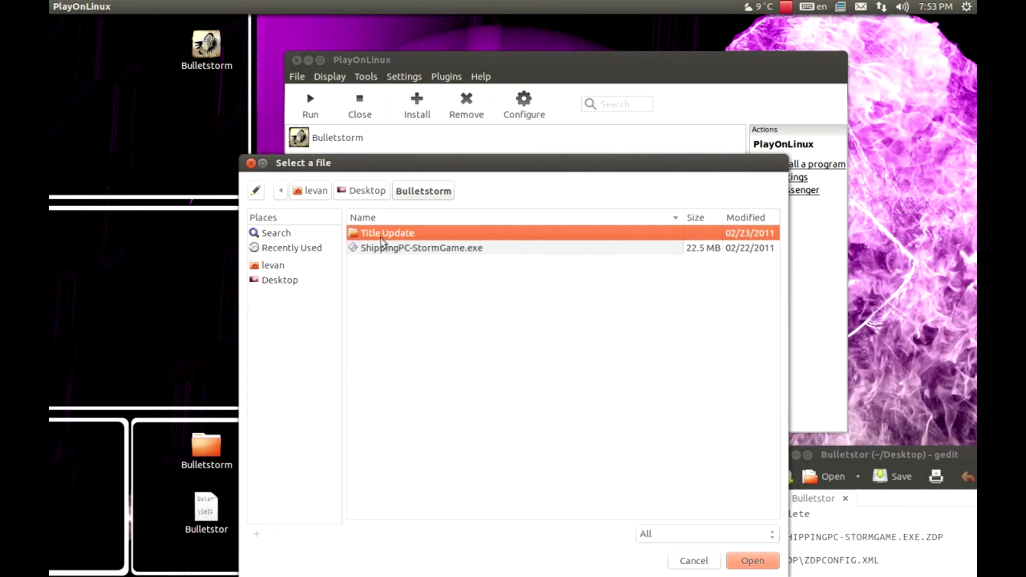
double_click(380, 234)
double_click(382, 235)
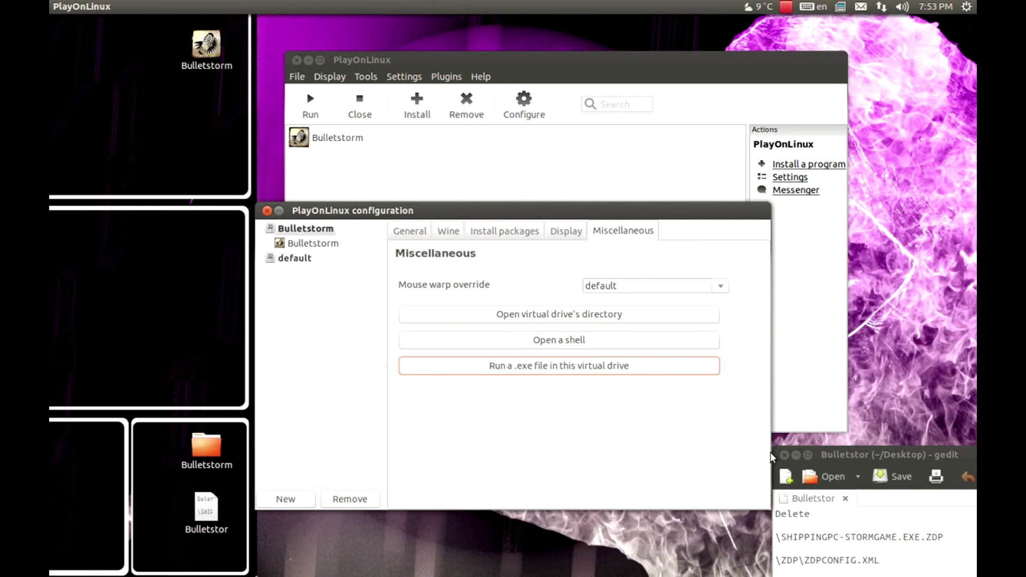
Run the title update setup.exe and finish its BulletStorm Setup Wizard.
click(621, 373)
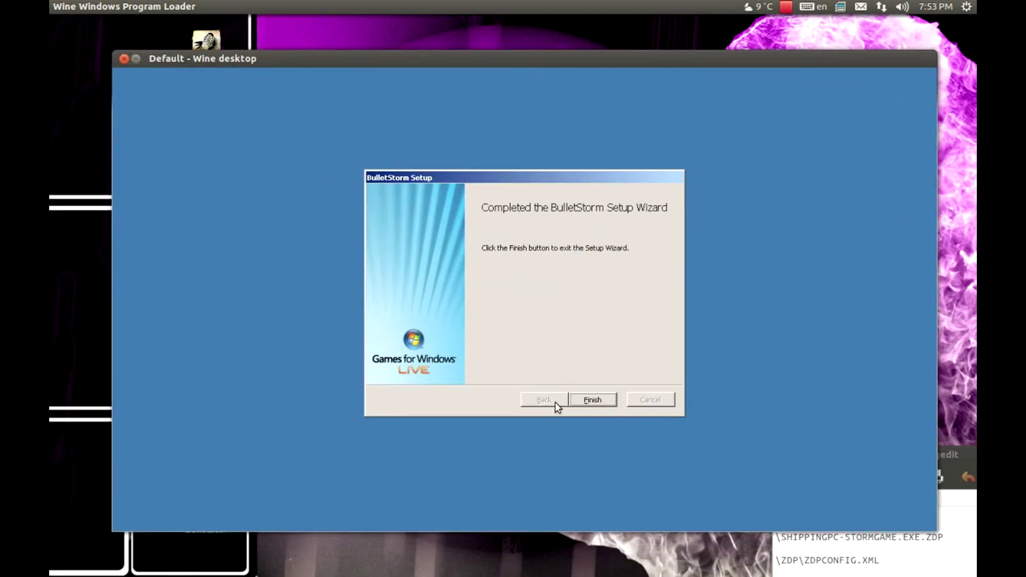
key(Return)
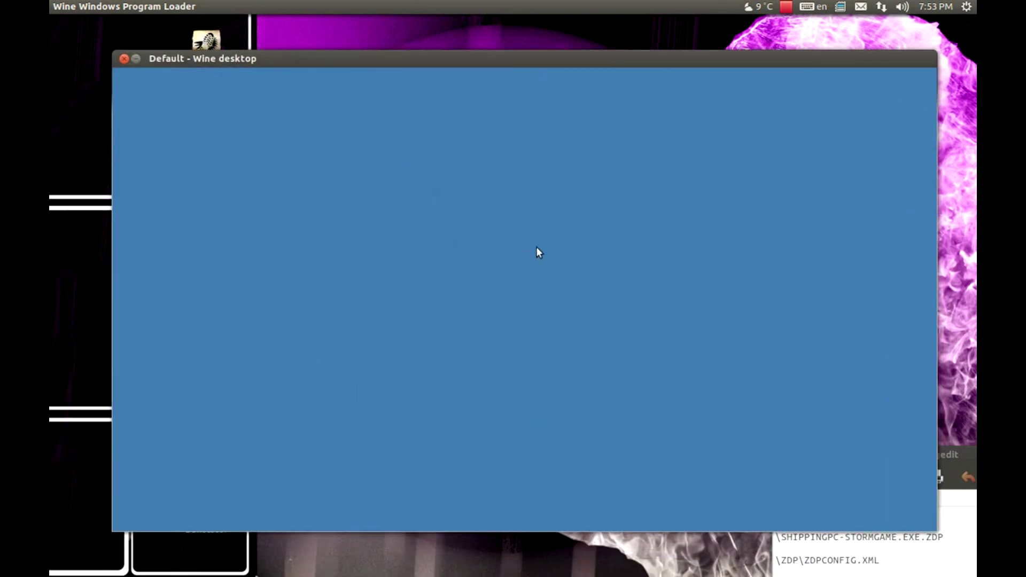